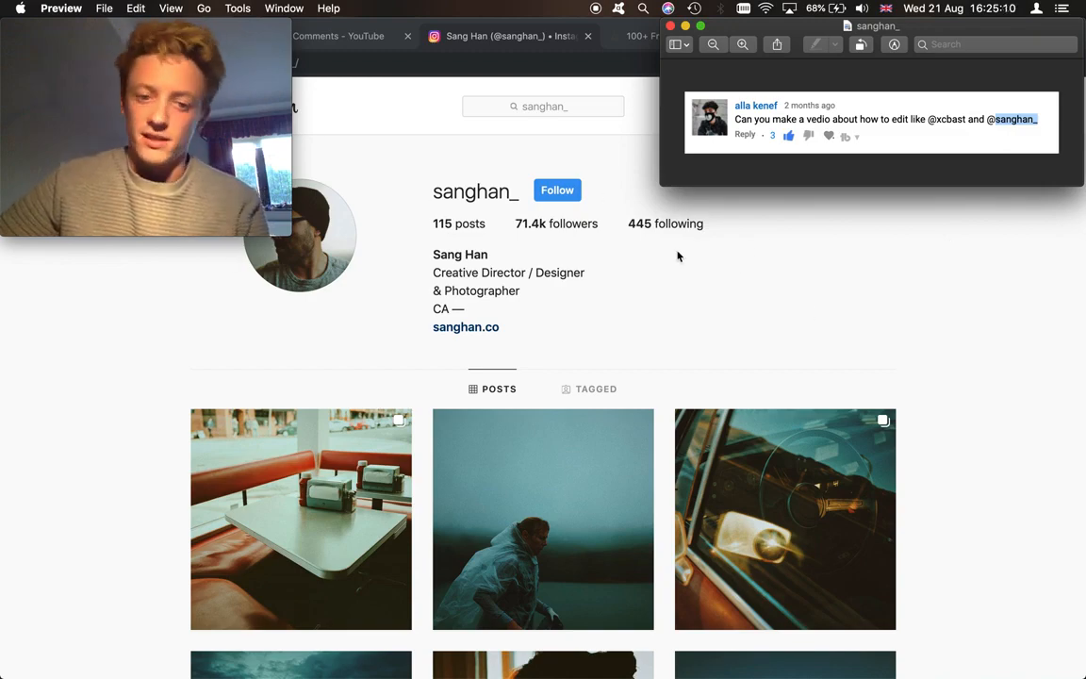
Step: Browse the reference photographer's Instagram posts to examine their colour palette, contrast and dark, foggy tones
{"action": "scroll", "coordinate": [677, 256], "scroll_direction": "down", "scroll_amount": 10}
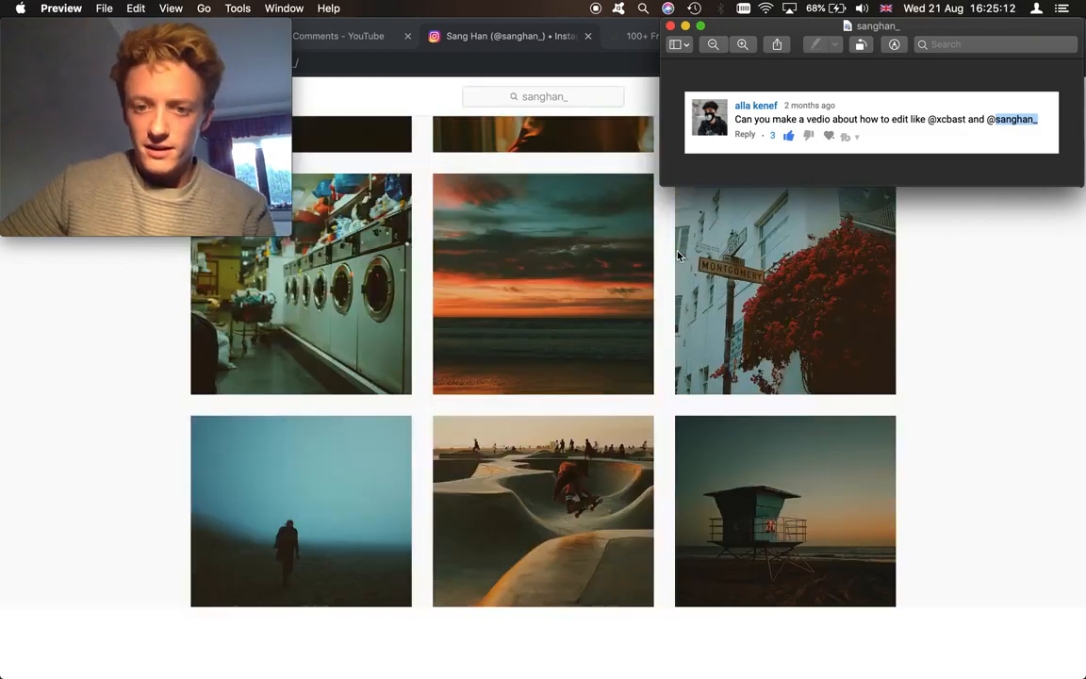
{"action": "scroll", "coordinate": [677, 255], "scroll_direction": "up", "scroll_amount": 10}
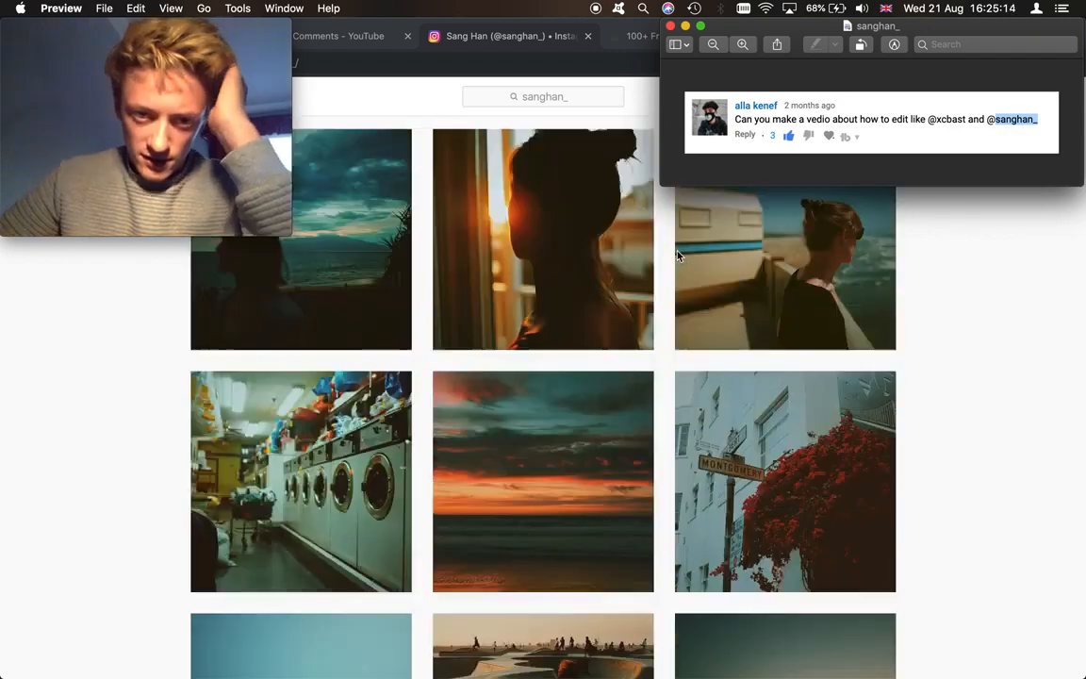
{"action": "scroll", "coordinate": [677, 256], "scroll_direction": "down", "scroll_amount": 3}
{"action": "scroll", "coordinate": [676, 255], "scroll_direction": "down", "scroll_amount": 4}
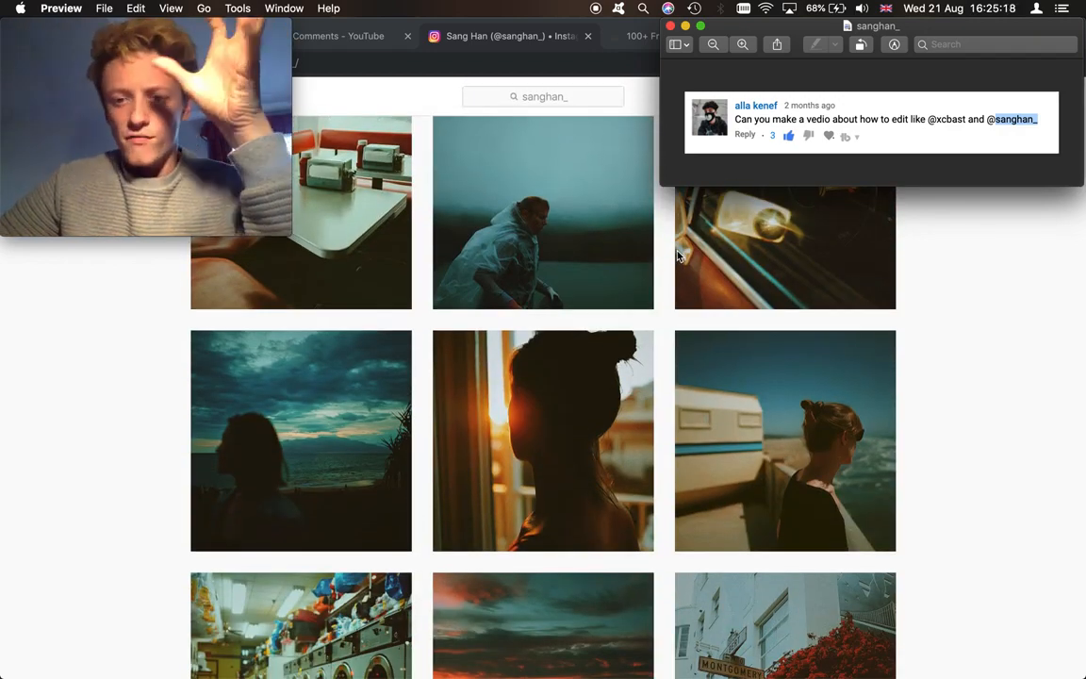
{"action": "scroll", "coordinate": [677, 255], "scroll_direction": "down", "scroll_amount": 2}
{"action": "scroll", "coordinate": [676, 256], "scroll_direction": "down", "scroll_amount": 10}
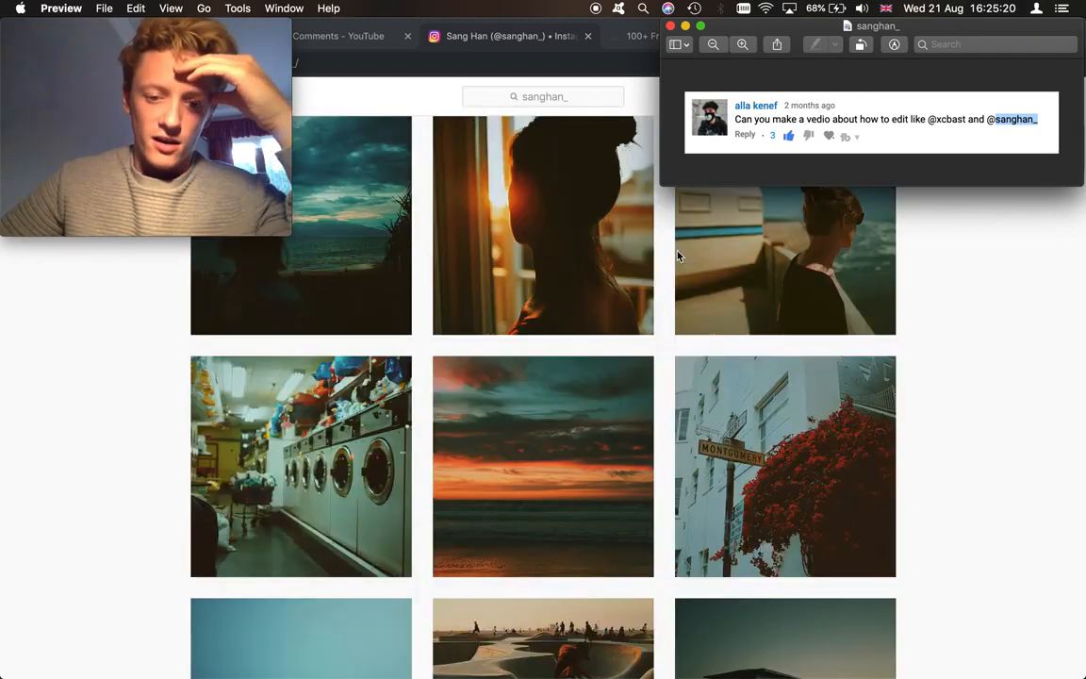
{"action": "scroll", "coordinate": [677, 255], "scroll_direction": "down", "scroll_amount": 3}
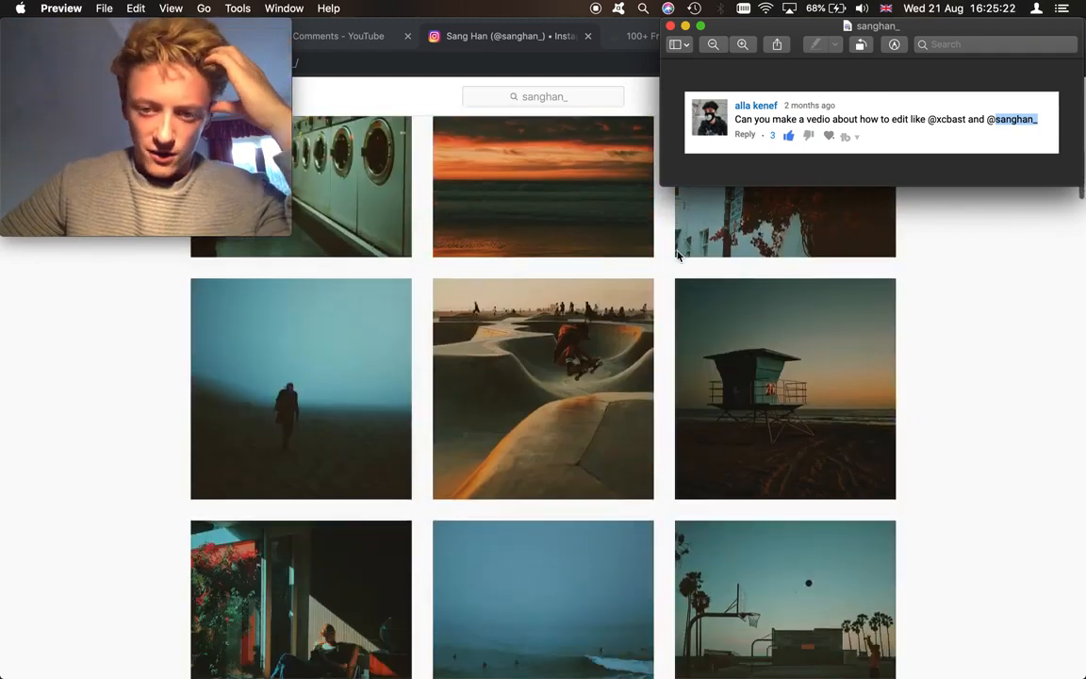
{"action": "scroll", "coordinate": [677, 255], "scroll_direction": "down", "scroll_amount": 1}
{"action": "scroll", "coordinate": [676, 256], "scroll_direction": "down", "scroll_amount": 1}
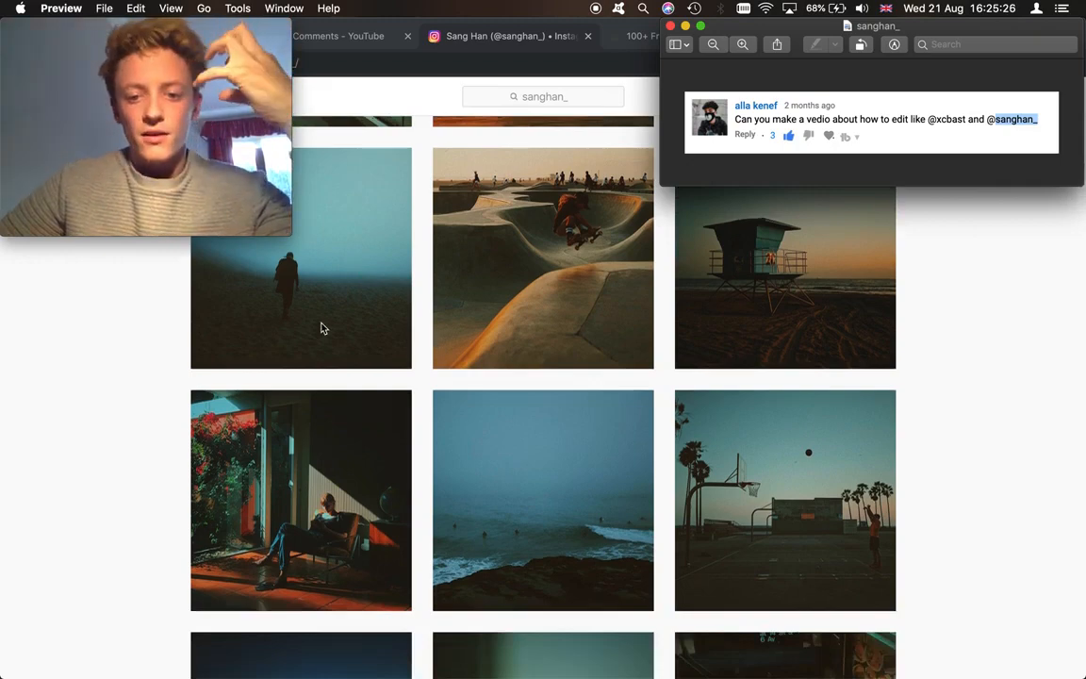
{"action": "scroll", "coordinate": [320, 328], "scroll_direction": "down", "scroll_amount": 4}
{"action": "scroll", "coordinate": [451, 406], "scroll_direction": "down", "scroll_amount": 4}
{"action": "scroll", "coordinate": [452, 405], "scroll_direction": "down", "scroll_amount": 3}
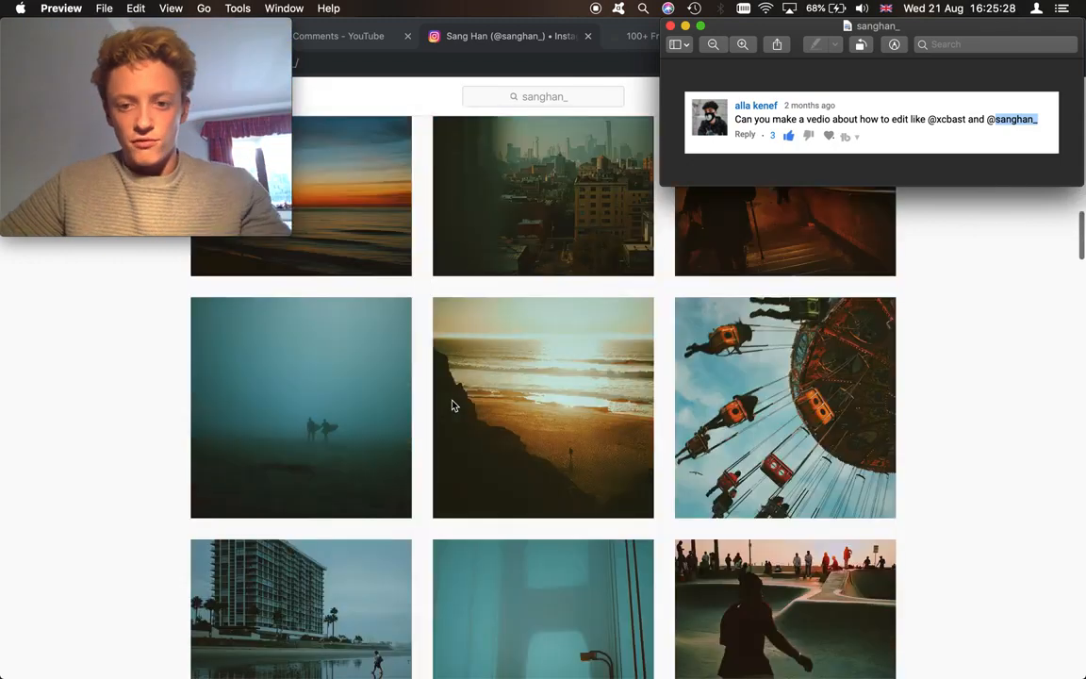
{"action": "scroll", "coordinate": [579, 411], "scroll_direction": "down", "scroll_amount": 1}
{"action": "key", "text": "super+Tab"}
{"action": "key", "text": "super+Tab"}
{"action": "key", "text": "super+Tab"}
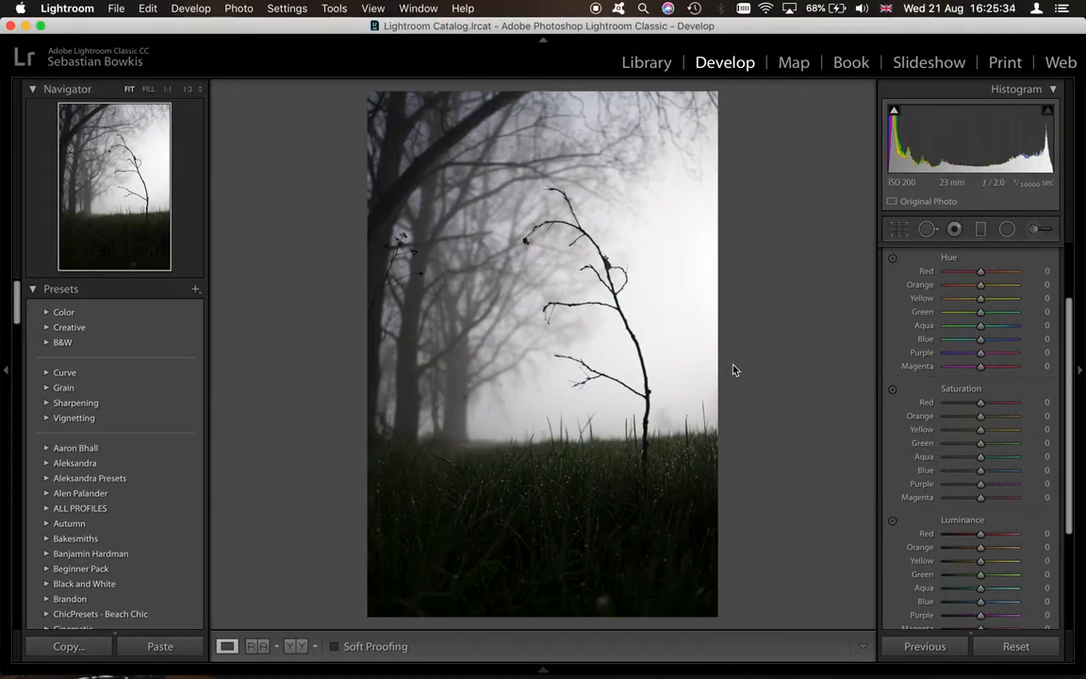
{"action": "key", "text": "super+Tab"}
{"action": "key", "text": "super+Tab"}
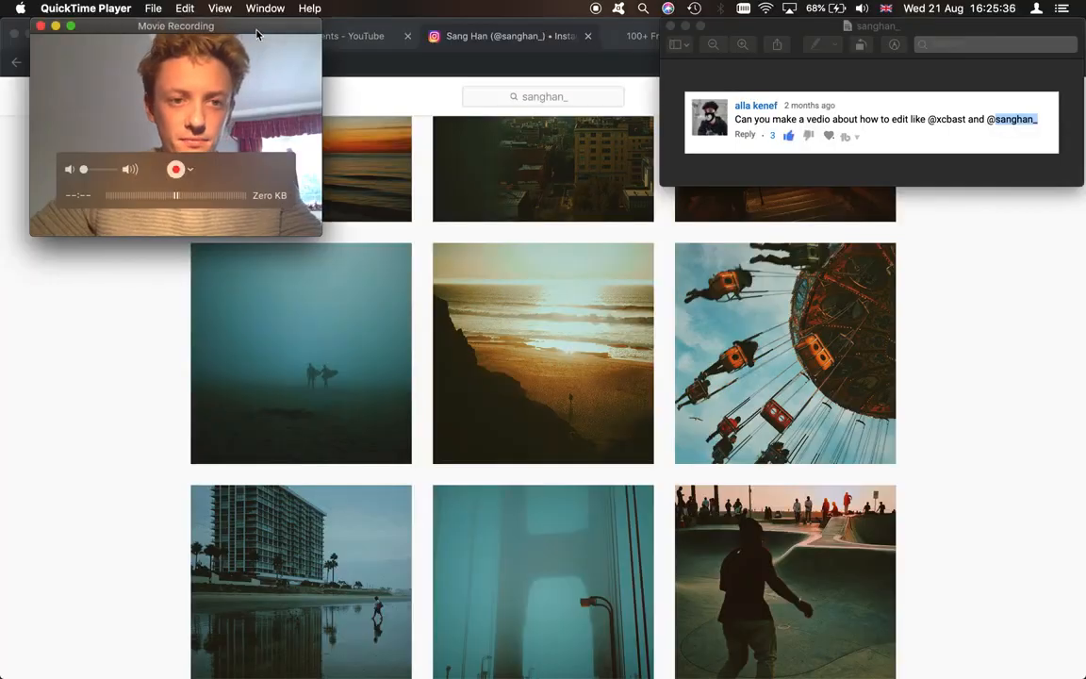
{"action": "key", "text": "super+Tab"}
{"action": "key", "text": "super+Tab"}
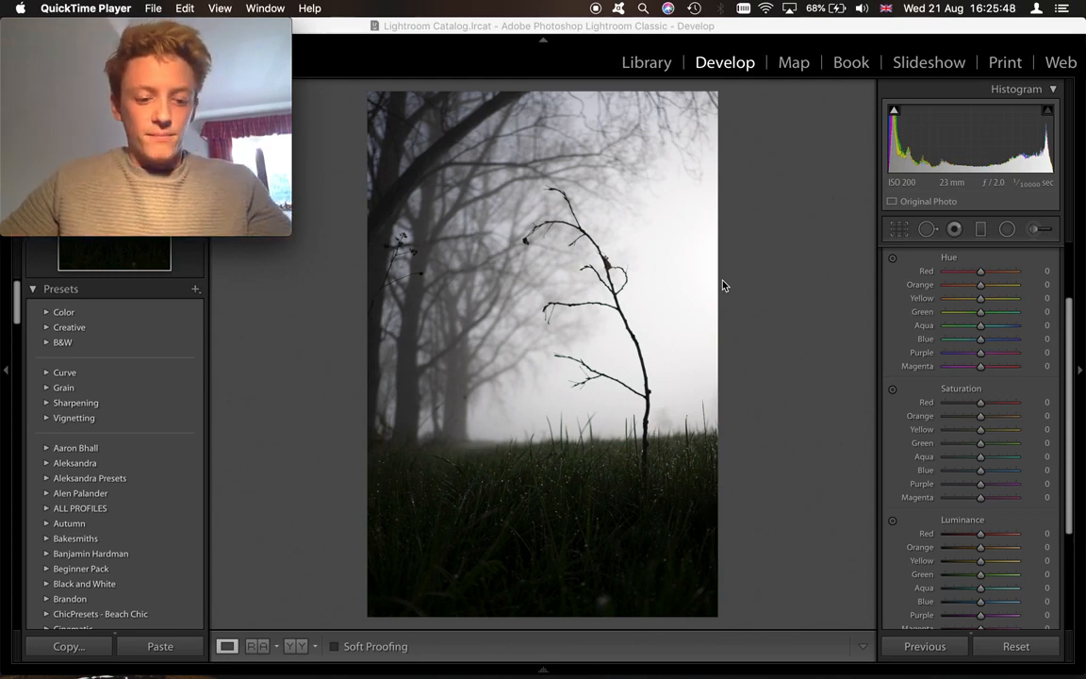
{"action": "key", "text": "super+Tab"}
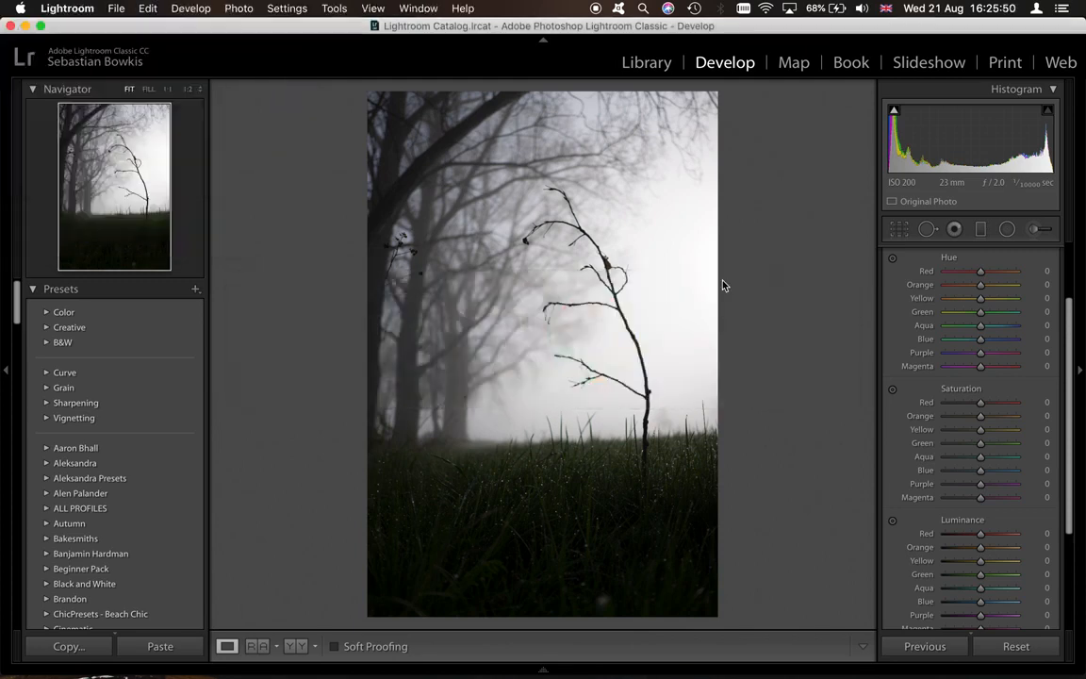
Step: Switch to Chrome and open the Instagram post of two surfers in teal fog as the editing reference
{"action": "key", "text": "super+Tab"}
{"action": "key", "text": "super+Tab"}
{"action": "key", "text": "super+Tab"}
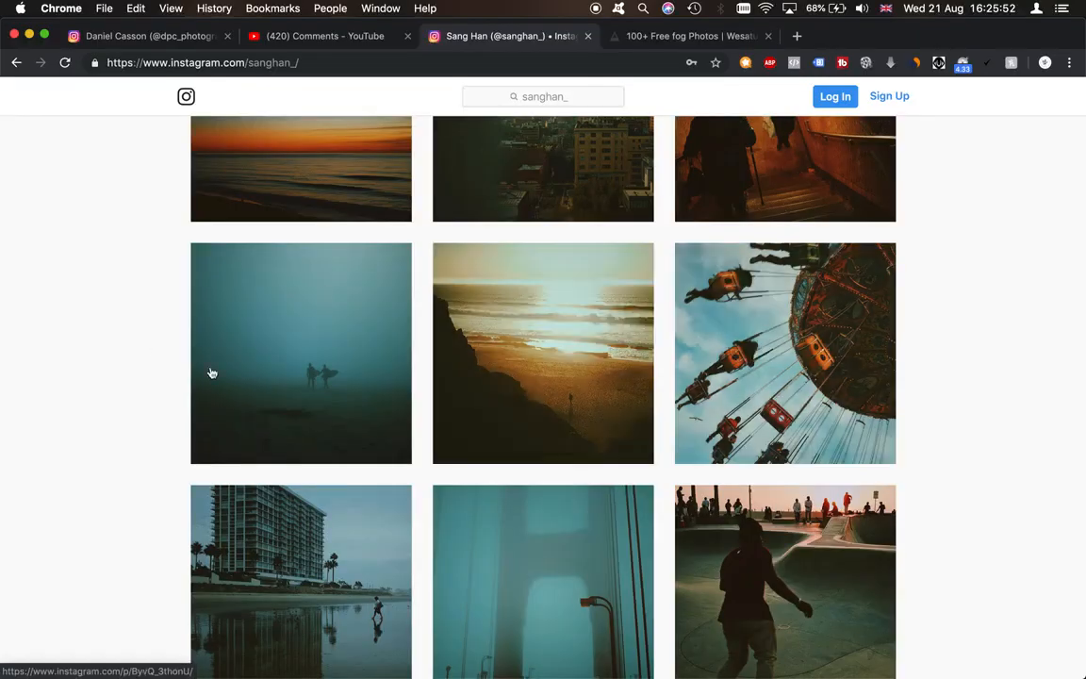
{"action": "left_click", "coordinate": [368, 381]}
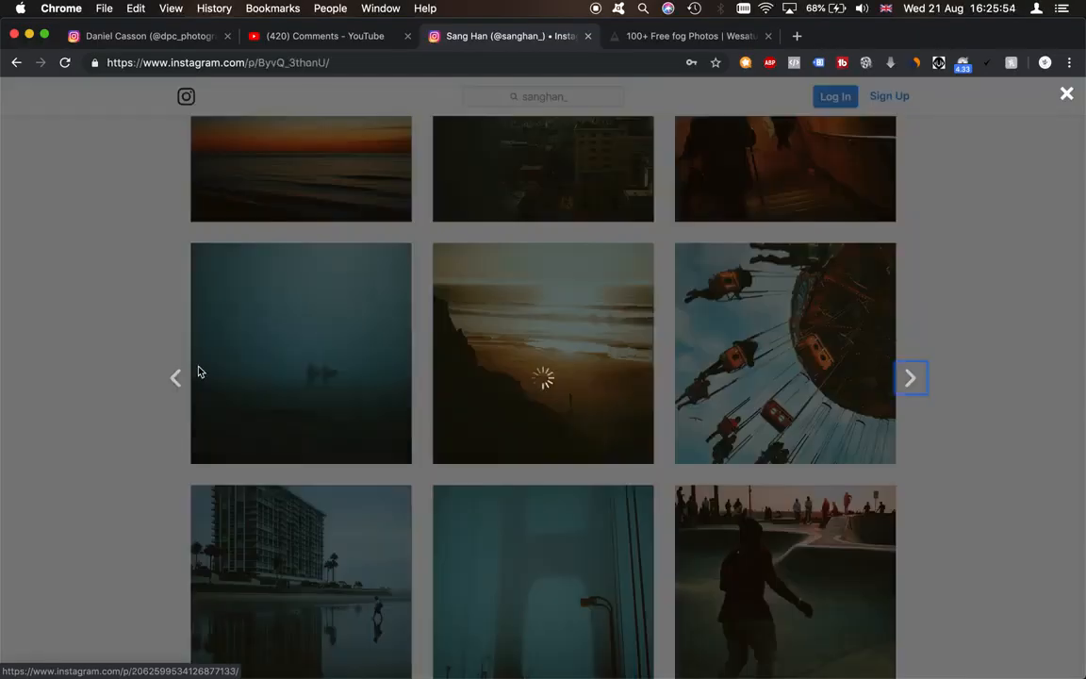
Step: Switch to Lightroom Classic and set the foggy tree photo's Highlights to -31 and Shadows to +47 in the Basic adjustments
{"action": "key", "text": "super+Tab"}
{"action": "scroll", "coordinate": [1036, 349], "scroll_direction": "down", "scroll_amount": 1}
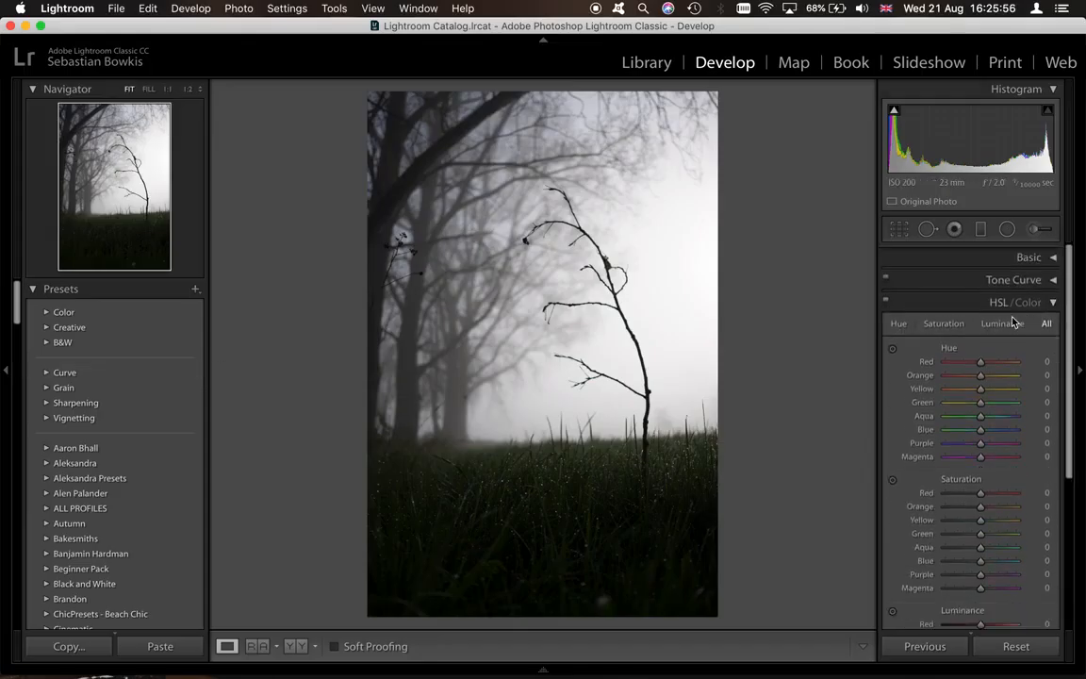
{"action": "left_click", "coordinate": [1019, 252]}
{"action": "key", "text": "super+Tab"}
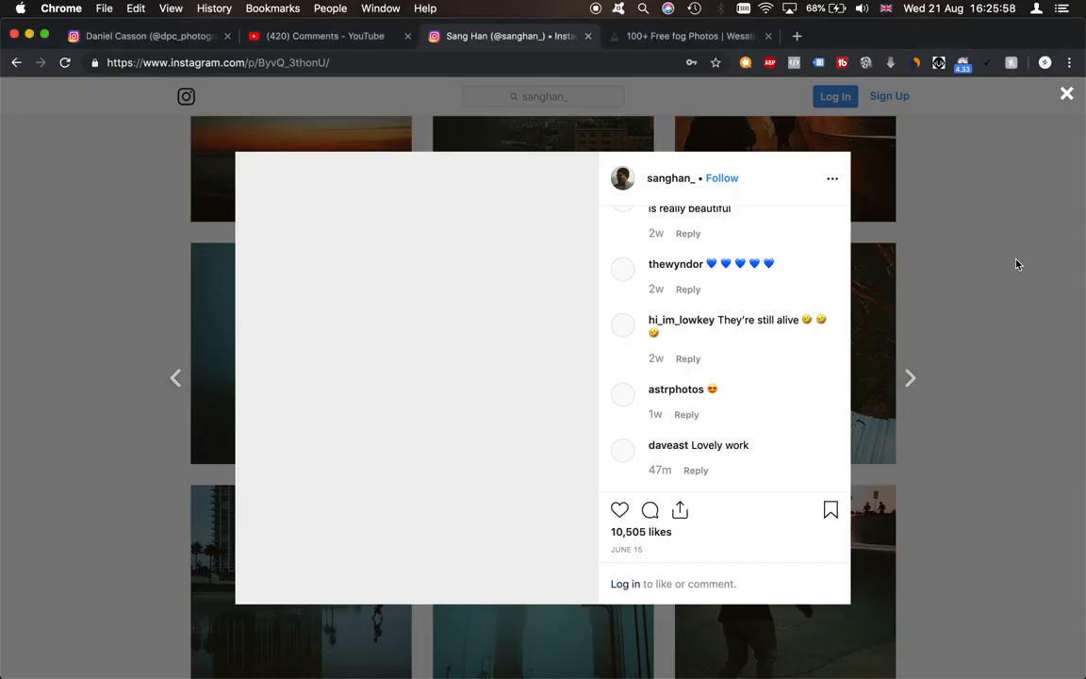
{"action": "key", "text": "super+Tab"}
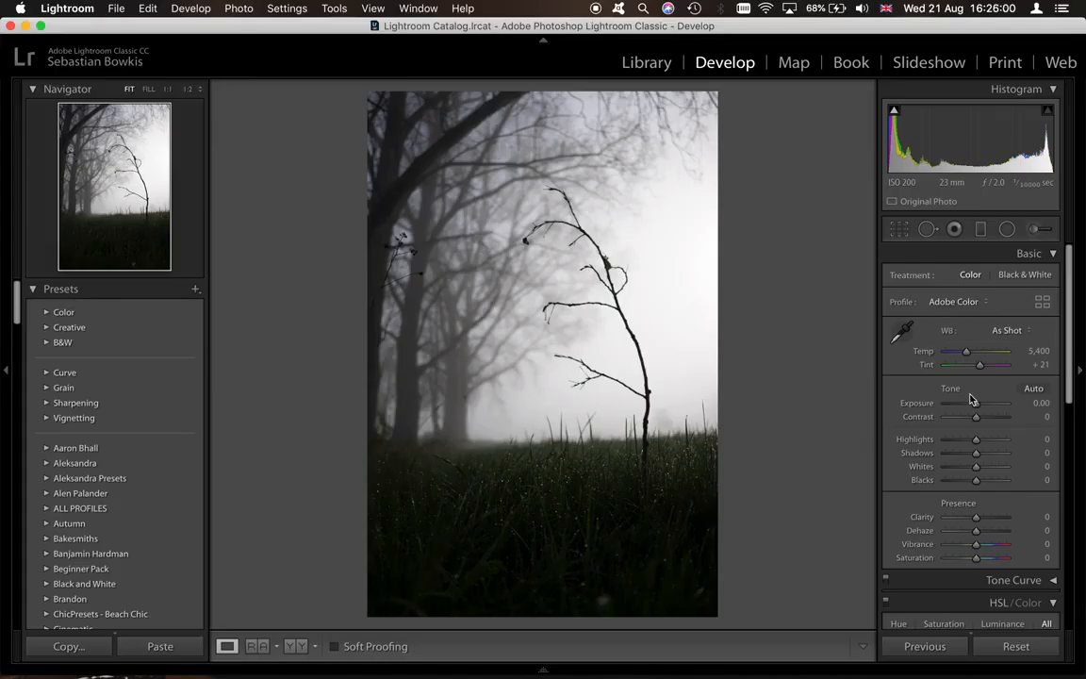
{"action": "mouse_move", "coordinate": [976, 445]}
{"action": "left_mouse_down"}
{"action": "mouse_move", "coordinate": [964, 444]}
{"action": "mouse_move", "coordinate": [991, 453]}
{"action": "left_mouse_up"}
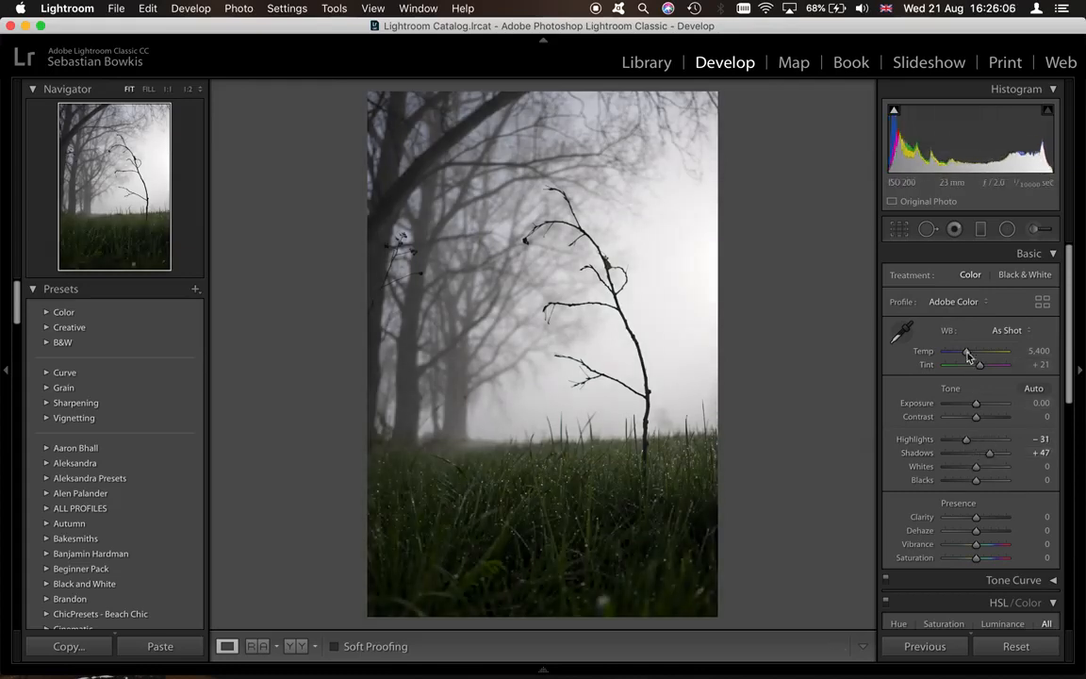
Step: Cool the photo's white balance to a temperature of 3,864 and set Contrast to +19
{"action": "left_click_drag", "start_coordinate": [966, 352], "coordinate": [958, 357]}
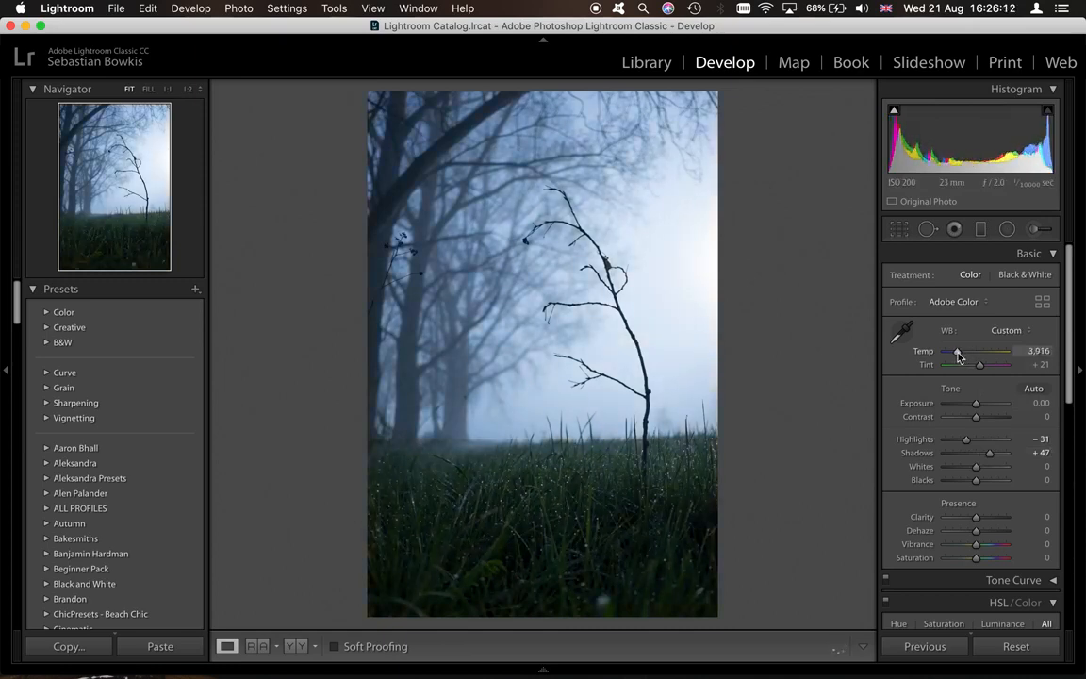
{"action": "key", "text": "ctrl+Left"}
{"action": "key", "text": "ctrl+Right"}
{"action": "left_click_drag", "start_coordinate": [958, 357], "coordinate": [956, 357]}
{"action": "left_click_drag", "start_coordinate": [975, 416], "coordinate": [983, 422]}
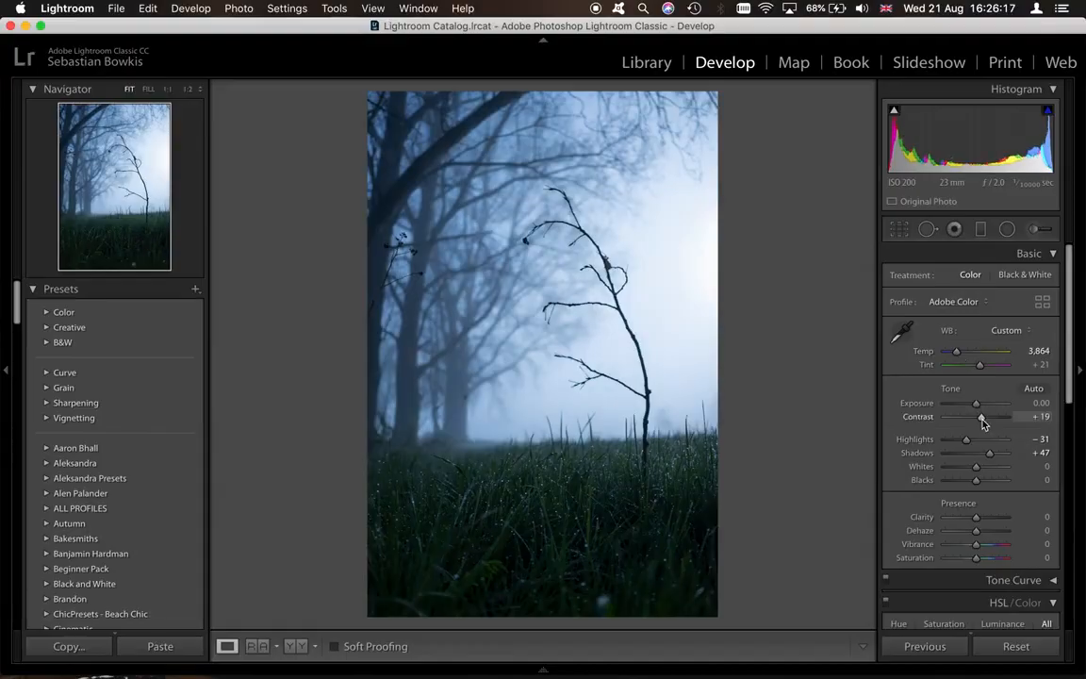
Step: Set Whites to -32 and Blacks to +28, comparing the photo with the Instagram reference in Chrome
{"action": "key", "text": "super+Tab"}
{"action": "key", "text": "super+Tab"}
{"action": "scroll", "coordinate": [978, 426], "scroll_direction": "down", "scroll_amount": 2}
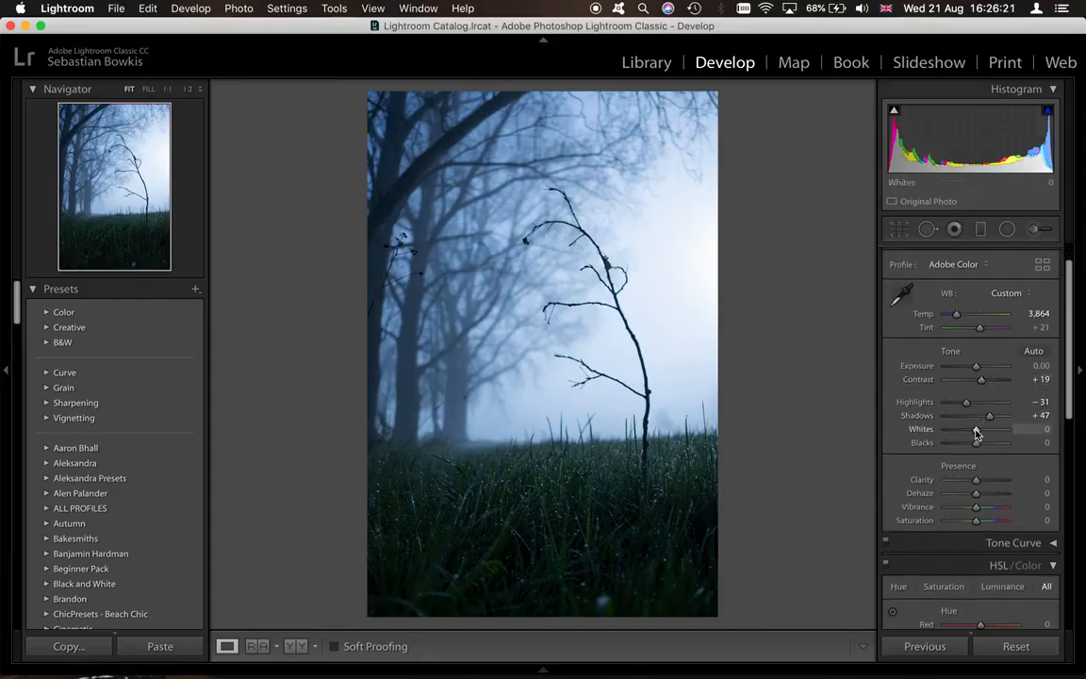
{"action": "mouse_move", "coordinate": [976, 432]}
{"action": "left_mouse_down"}
{"action": "mouse_move", "coordinate": [965, 432]}
{"action": "mouse_move", "coordinate": [970, 445]}
{"action": "left_mouse_up"}
{"action": "key", "text": "super+Tab"}
{"action": "key", "text": "super+Tab"}
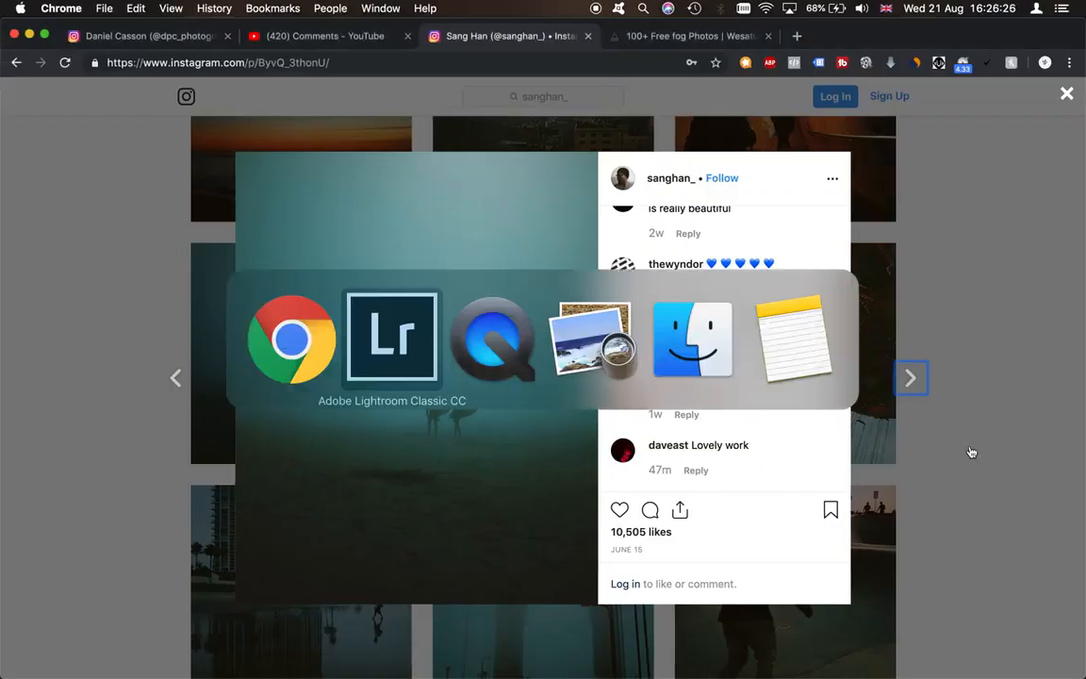
{"action": "left_click_drag", "start_coordinate": [977, 449], "coordinate": [986, 448]}
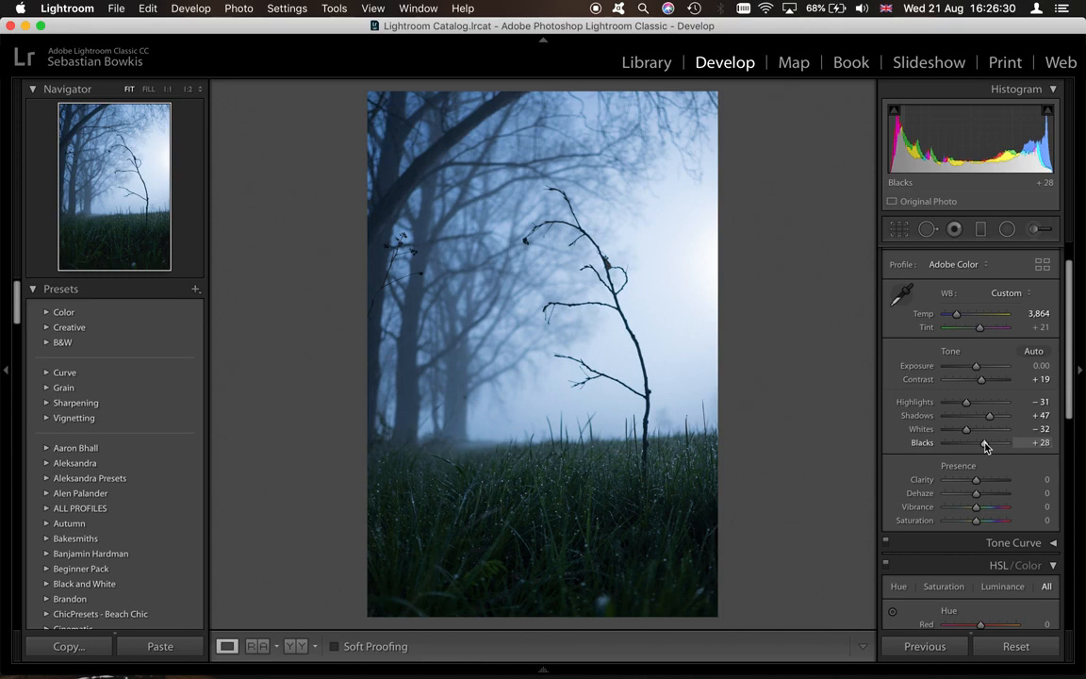
Step: Soften the photo with Clarity at -22 and Dehaze at -27, and compare it with the Instagram reference in Chrome
{"action": "scroll", "coordinate": [980, 448], "scroll_direction": "down", "scroll_amount": 2}
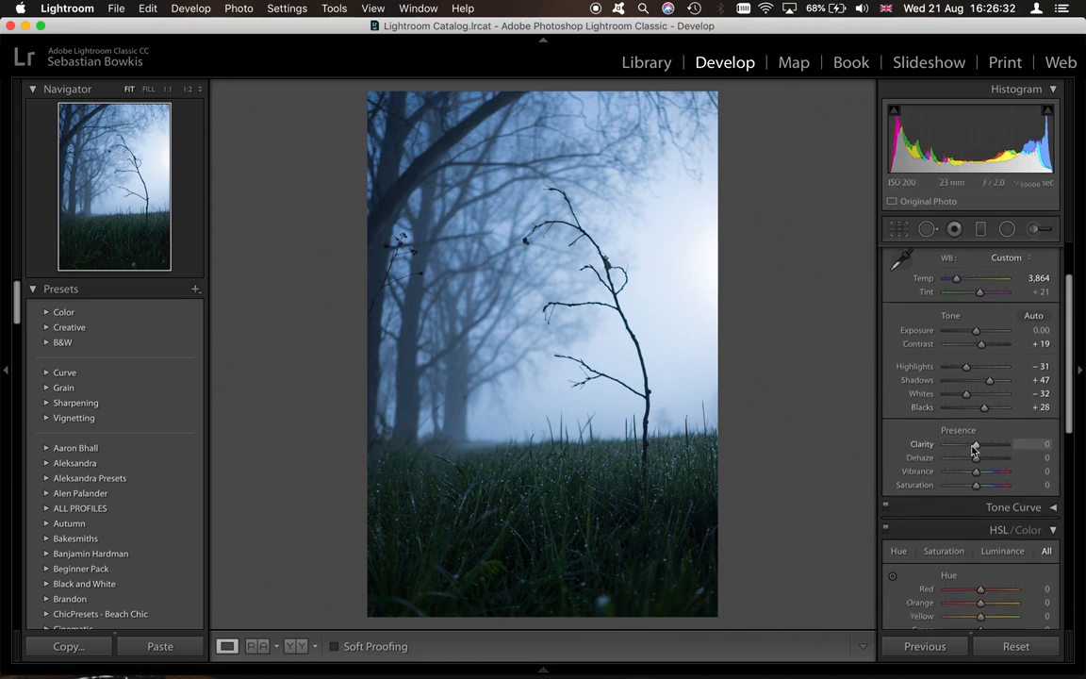
{"action": "left_click_drag", "start_coordinate": [971, 448], "coordinate": [970, 463]}
{"action": "key", "text": "super+Tab"}
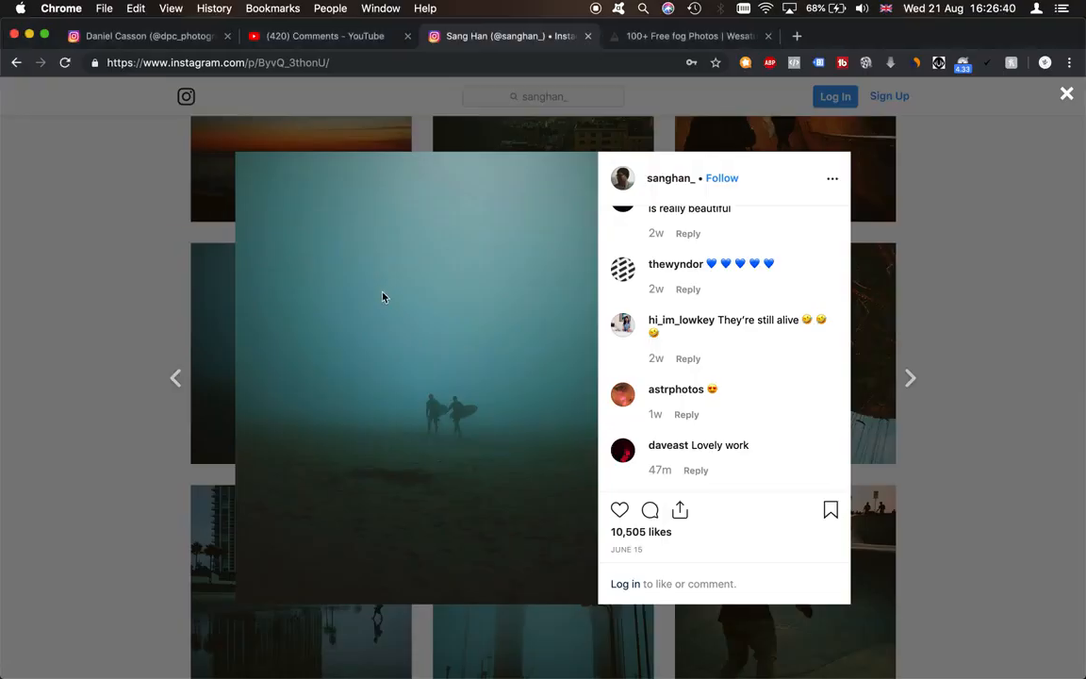
{"action": "key", "text": "super+Tab"}
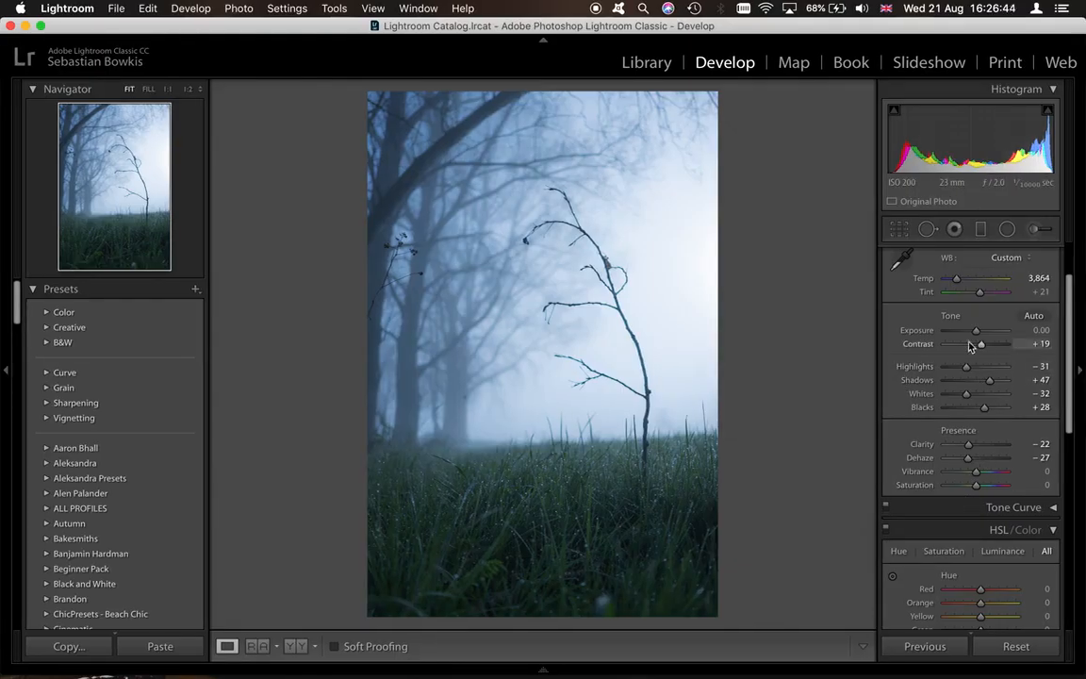
Step: Darken the photo to an Exposure of -0.70 and set Vibrance to +25 and Saturation to -9
{"action": "left_click_drag", "start_coordinate": [976, 332], "coordinate": [975, 337]}
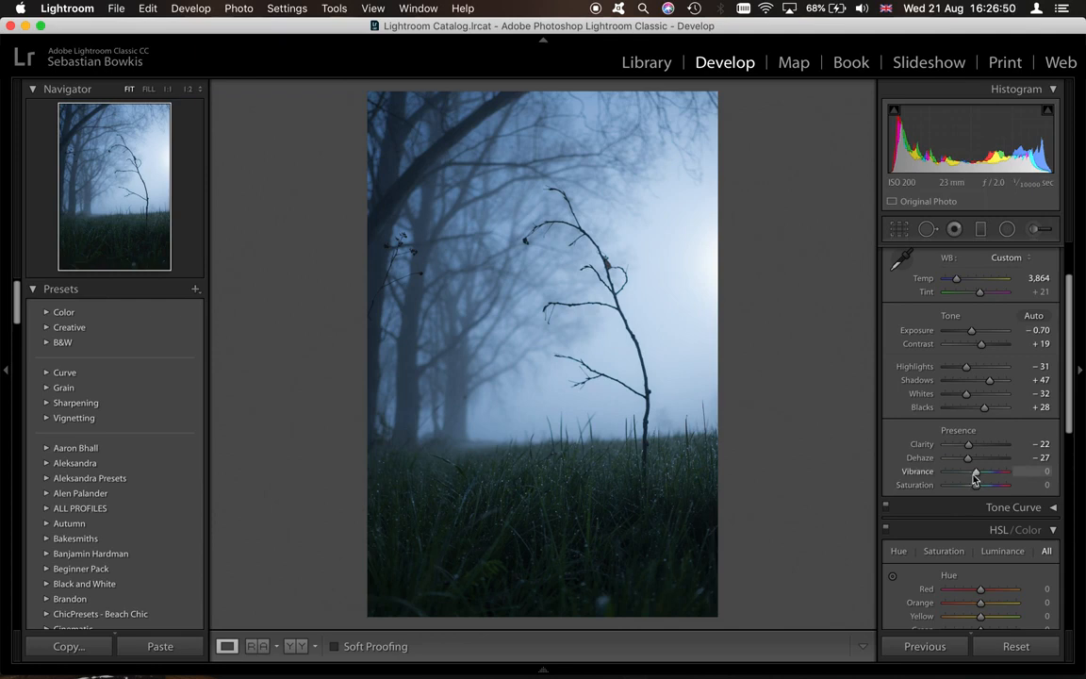
{"action": "mouse_move", "coordinate": [975, 471]}
{"action": "left_mouse_down"}
{"action": "mouse_move", "coordinate": [985, 472]}
{"action": "mouse_move", "coordinate": [971, 487]}
{"action": "left_mouse_up"}
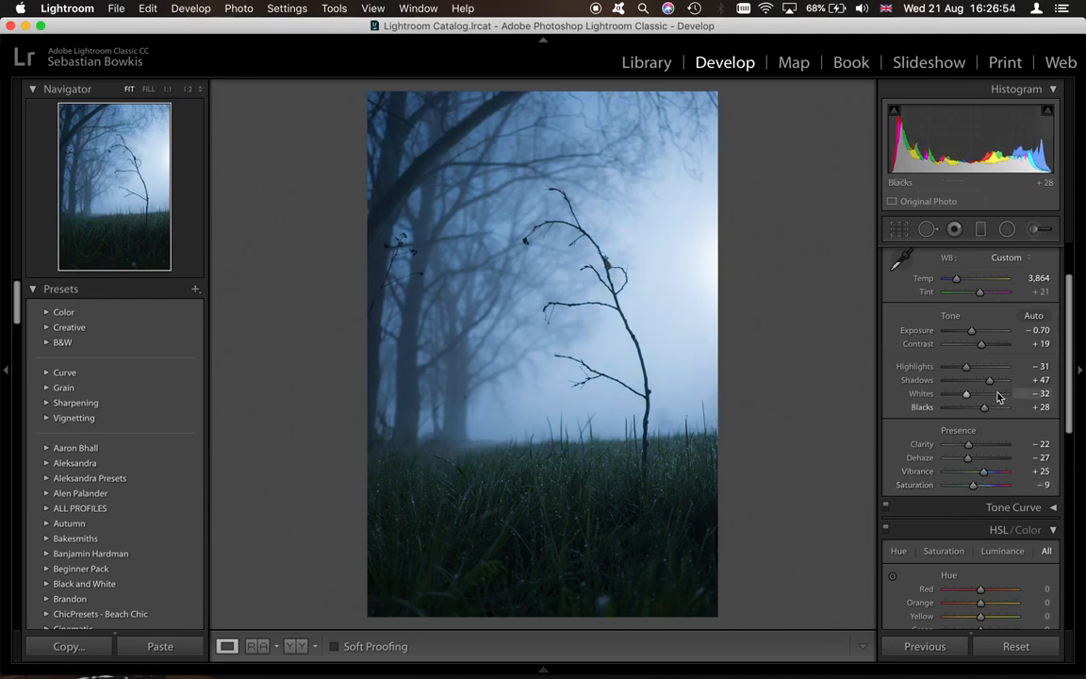
Step: Collapse the Basic adjustments and anchor the RGB tone curve with a shadow point and a highlight point along the straight diagonal
{"action": "scroll", "coordinate": [1037, 311], "scroll_direction": "up", "scroll_amount": 2}
{"action": "left_click", "coordinate": [1053, 255]}
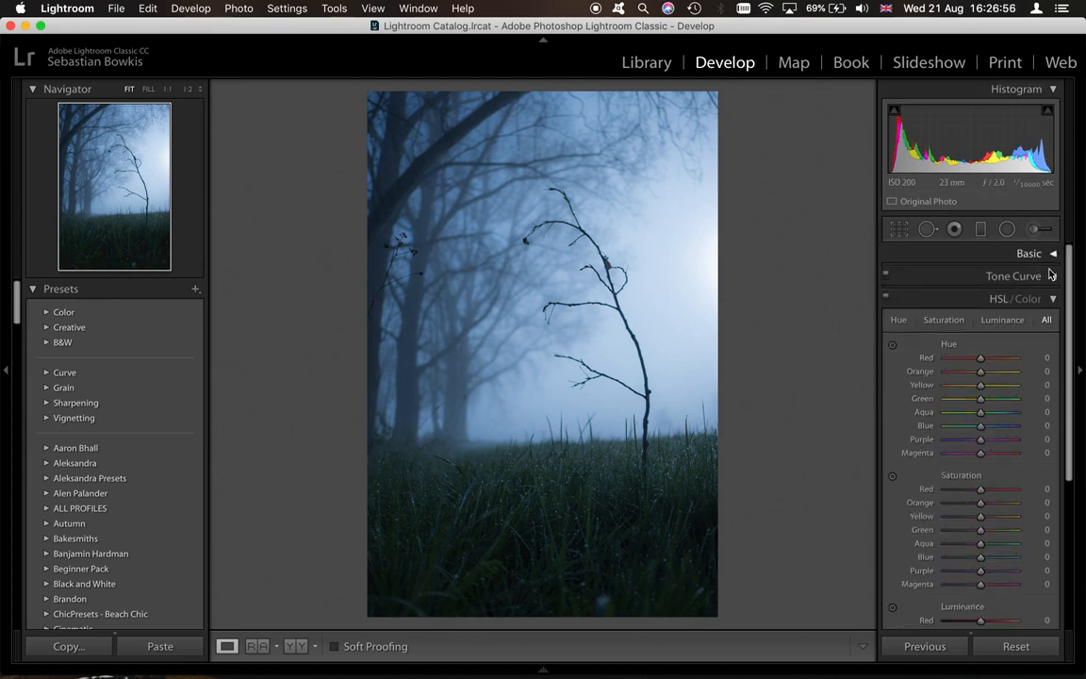
{"action": "left_click", "coordinate": [1050, 278]}
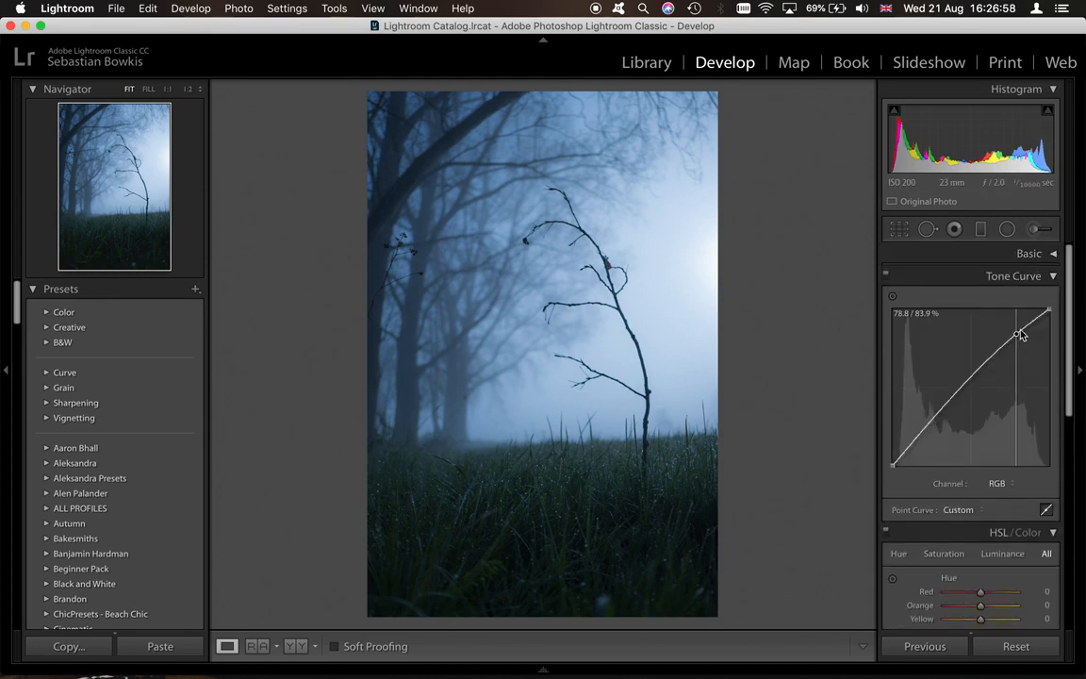
{"action": "left_click_drag", "start_coordinate": [1018, 339], "coordinate": [1017, 331]}
{"action": "left_click_drag", "start_coordinate": [931, 418], "coordinate": [916, 442]}
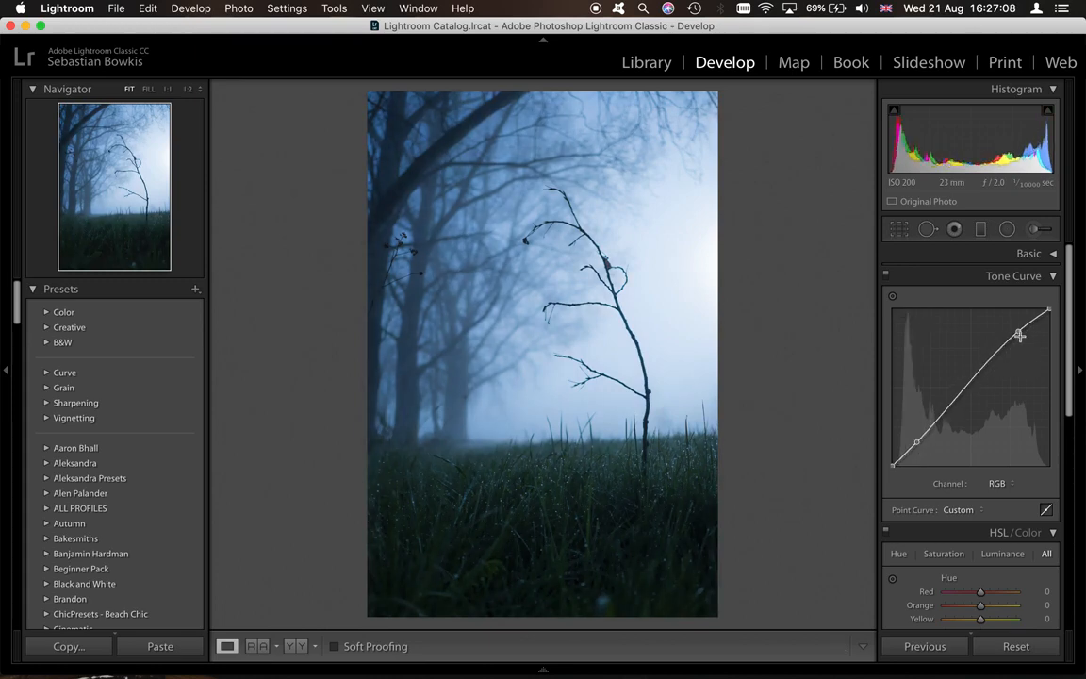
{"action": "left_click_drag", "start_coordinate": [1019, 336], "coordinate": [1018, 336]}
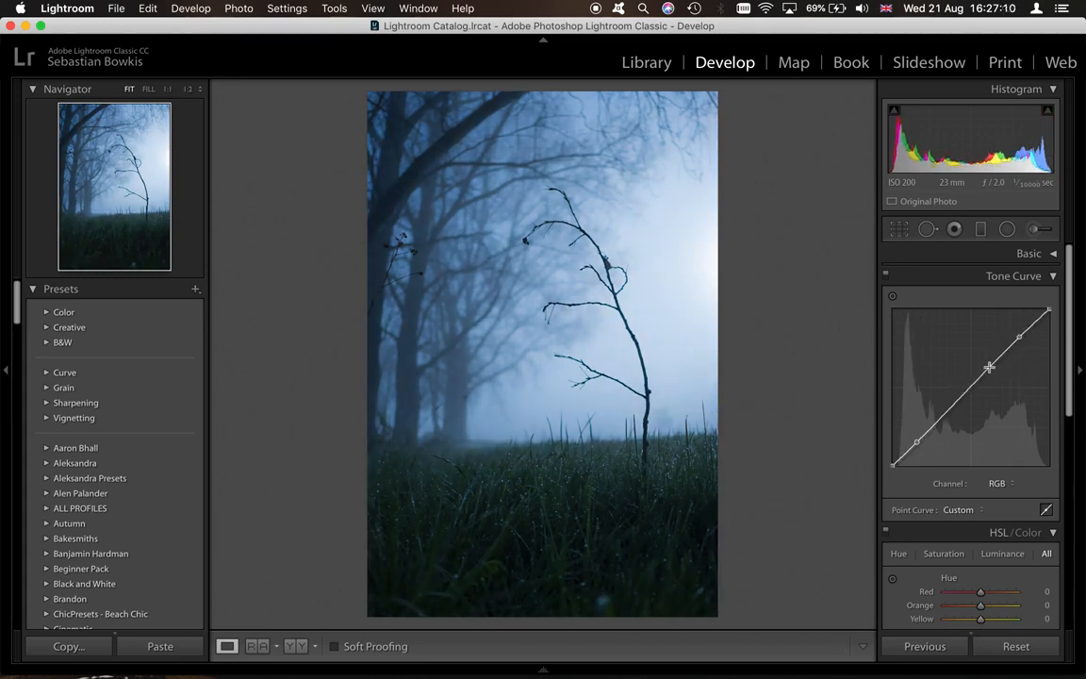
Step: Raise the black point of the RGB tone curve to fade the darkest shadows, comparing with the Instagram reference in Chrome
{"action": "left_click_drag", "start_coordinate": [892, 463], "coordinate": [895, 457]}
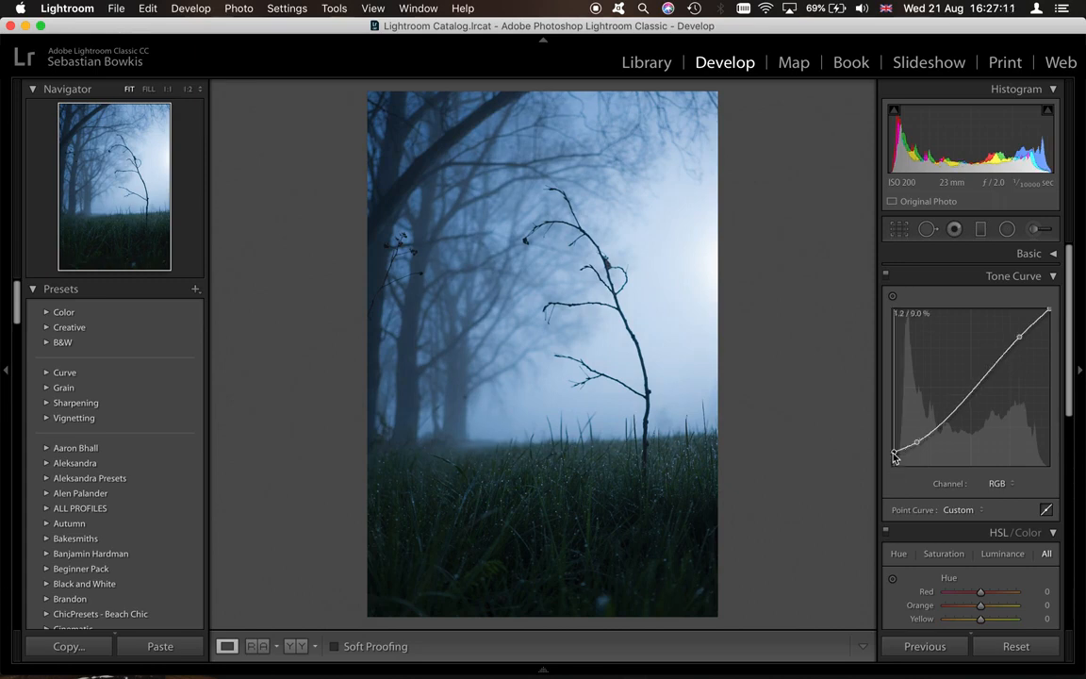
{"action": "key", "text": "super+Tab"}
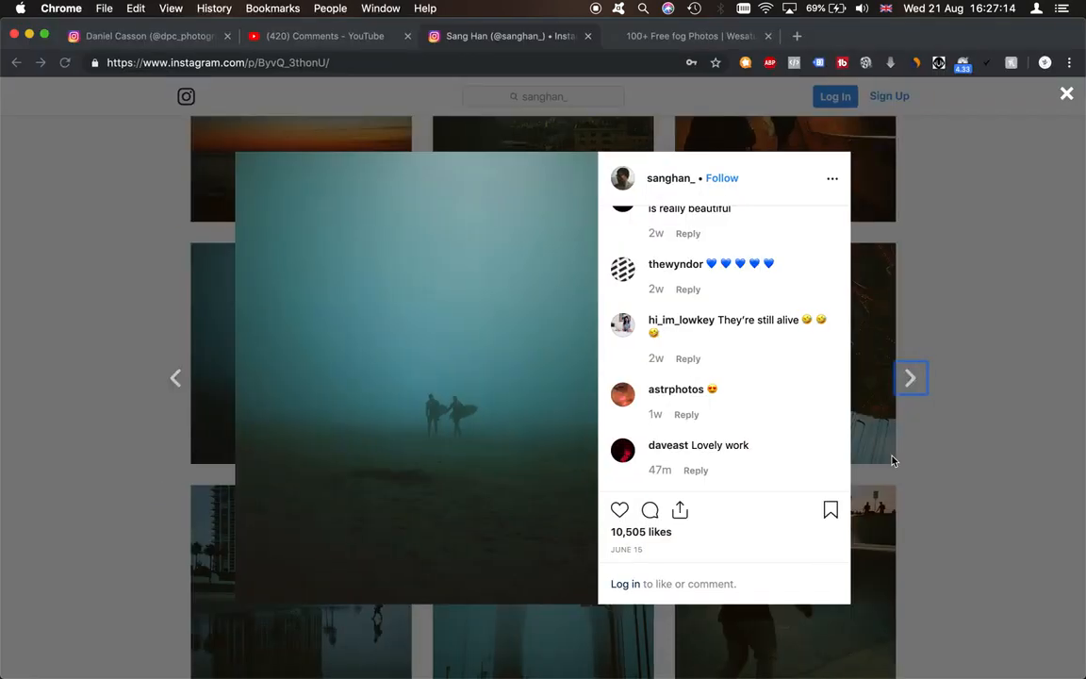
{"action": "key", "text": "super+Tab"}
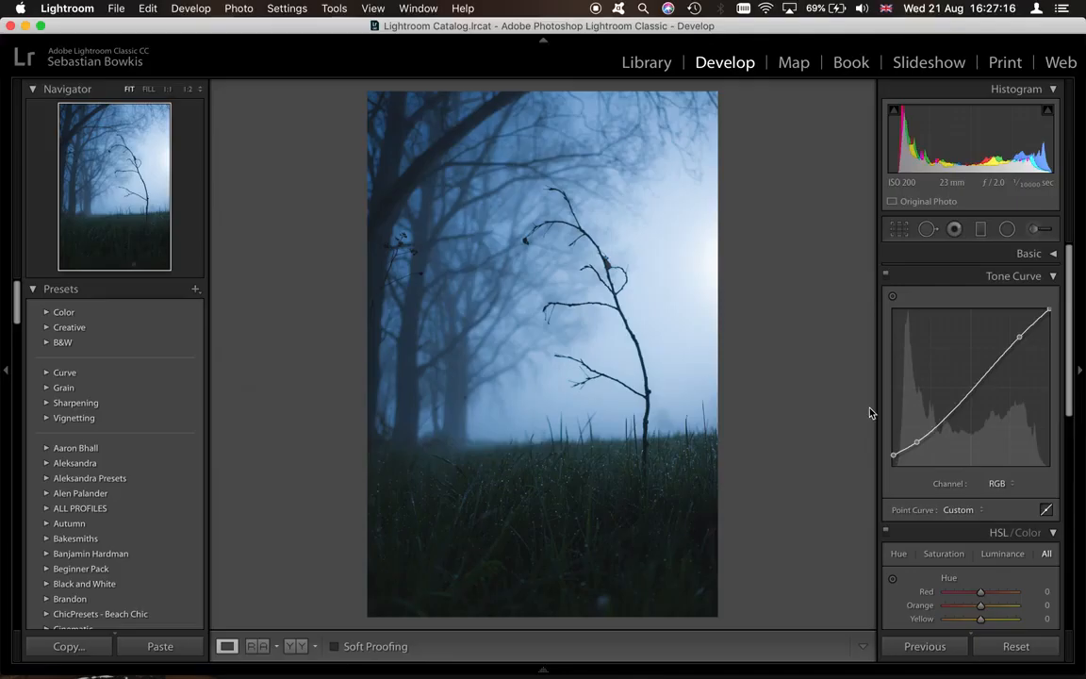
{"action": "left_click_drag", "start_coordinate": [894, 456], "coordinate": [896, 454]}
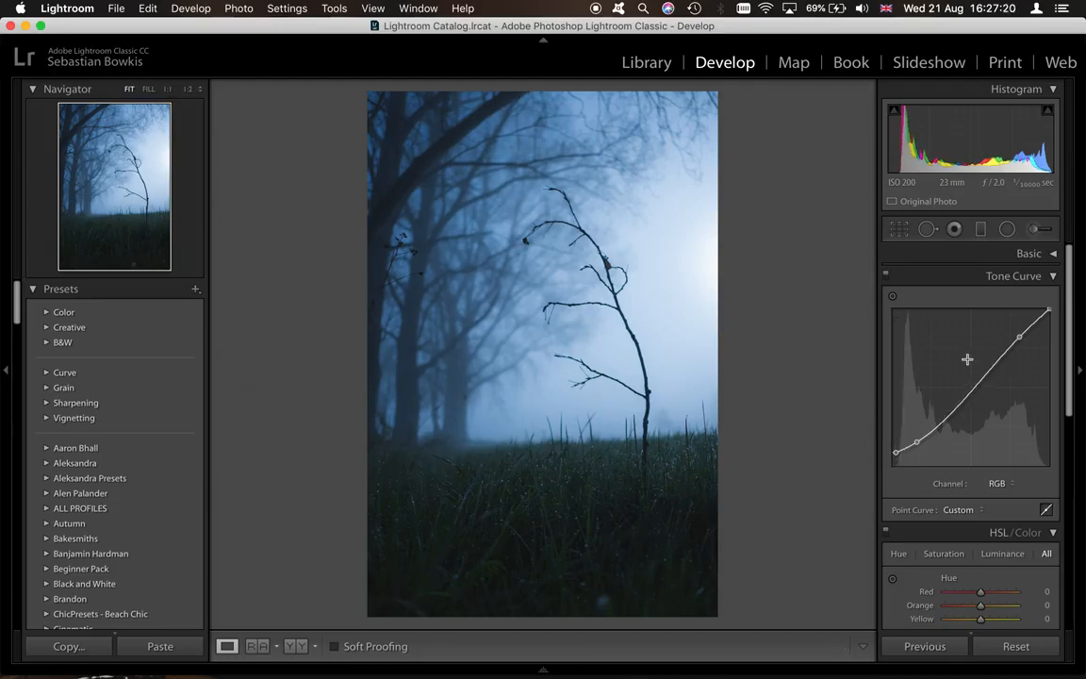
Step: Collapse the tone curve adjustments and set the HSL Hue of Yellow to +83 and Green to +100
{"action": "left_click", "coordinate": [1013, 276]}
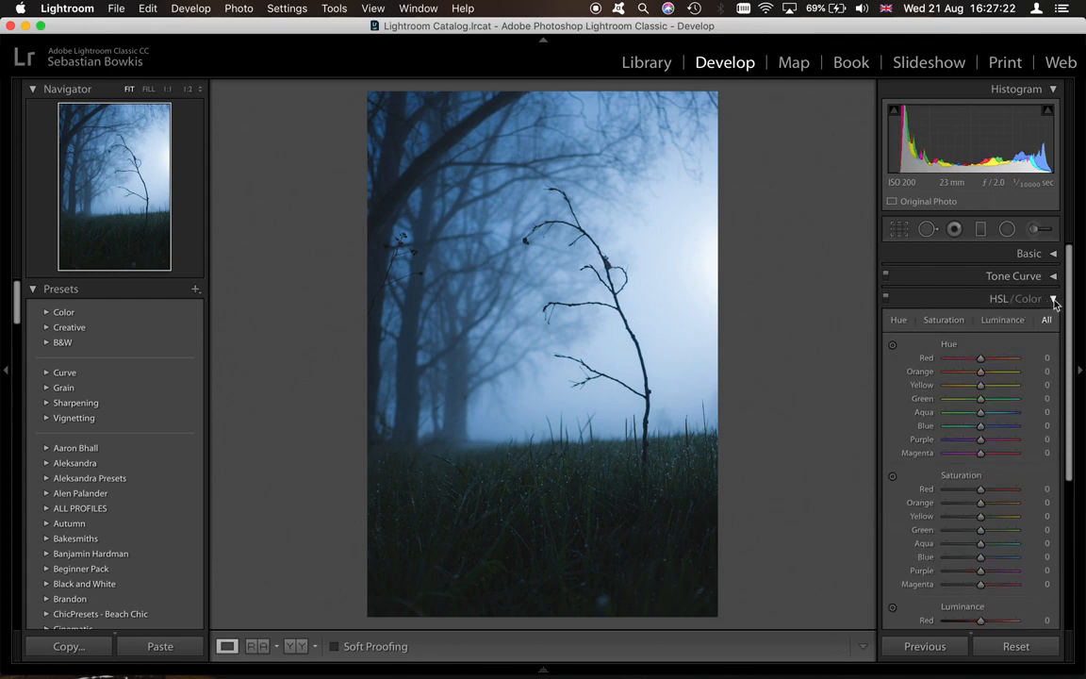
{"action": "scroll", "coordinate": [967, 368], "scroll_direction": "down", "scroll_amount": 2}
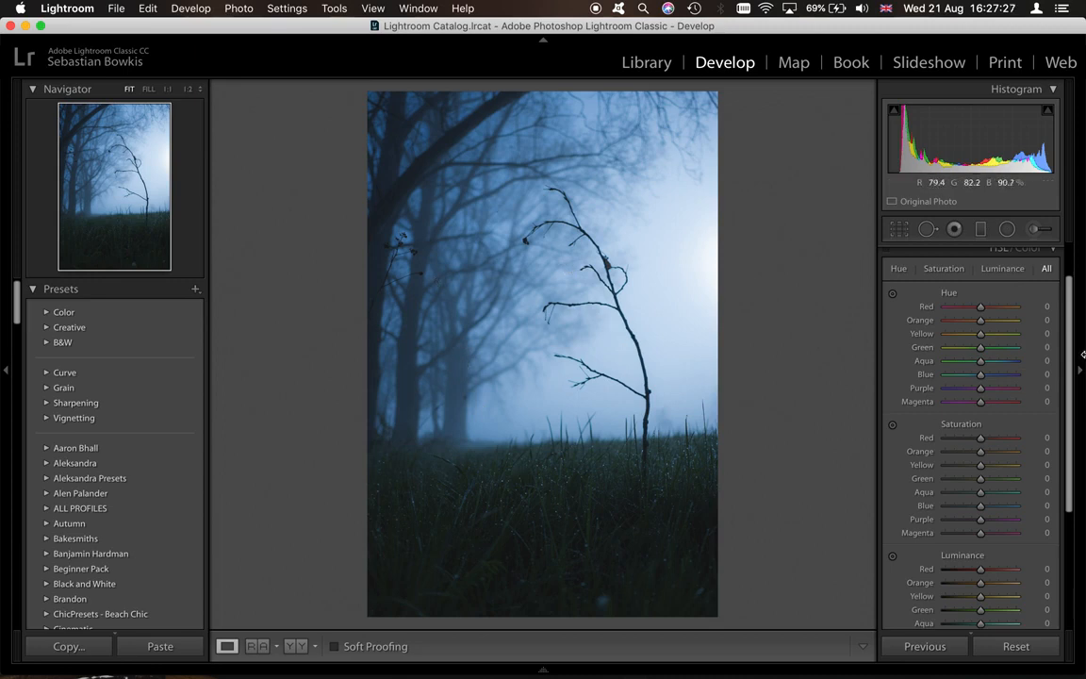
{"action": "scroll", "coordinate": [971, 283], "scroll_direction": "down", "scroll_amount": 1}
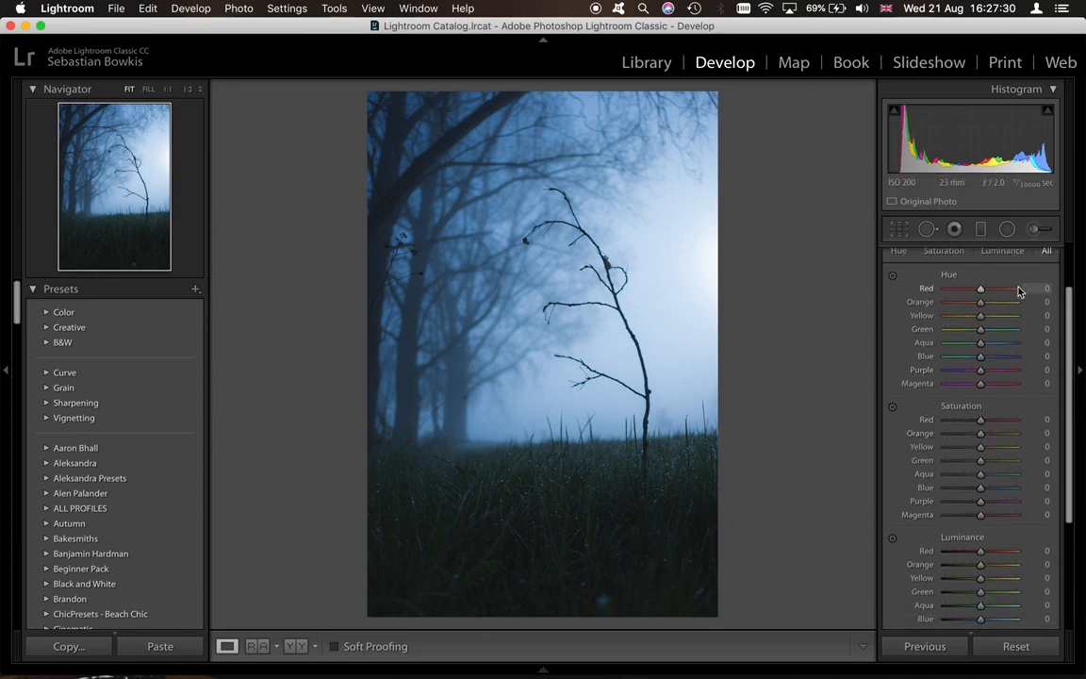
{"action": "left_click_drag", "start_coordinate": [981, 317], "coordinate": [1019, 331]}
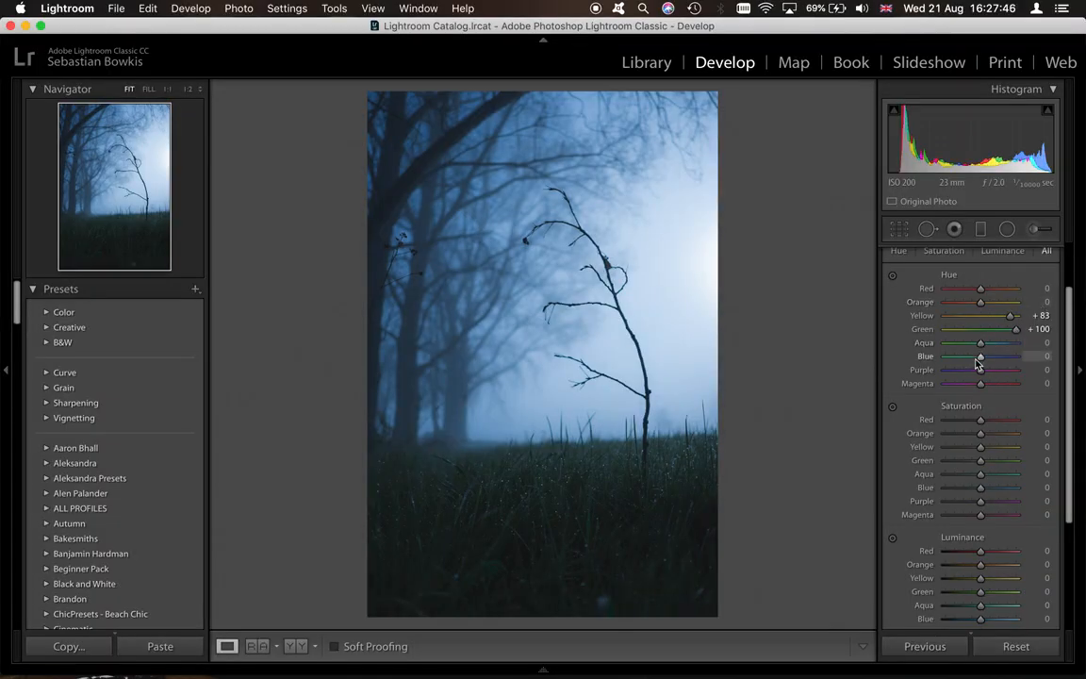
Step: Shift the Blue Hue to -33, keep the Aqua Hue at 0, and compare the photo with the Instagram reference in Chrome
{"action": "left_click_drag", "start_coordinate": [972, 356], "coordinate": [944, 351]}
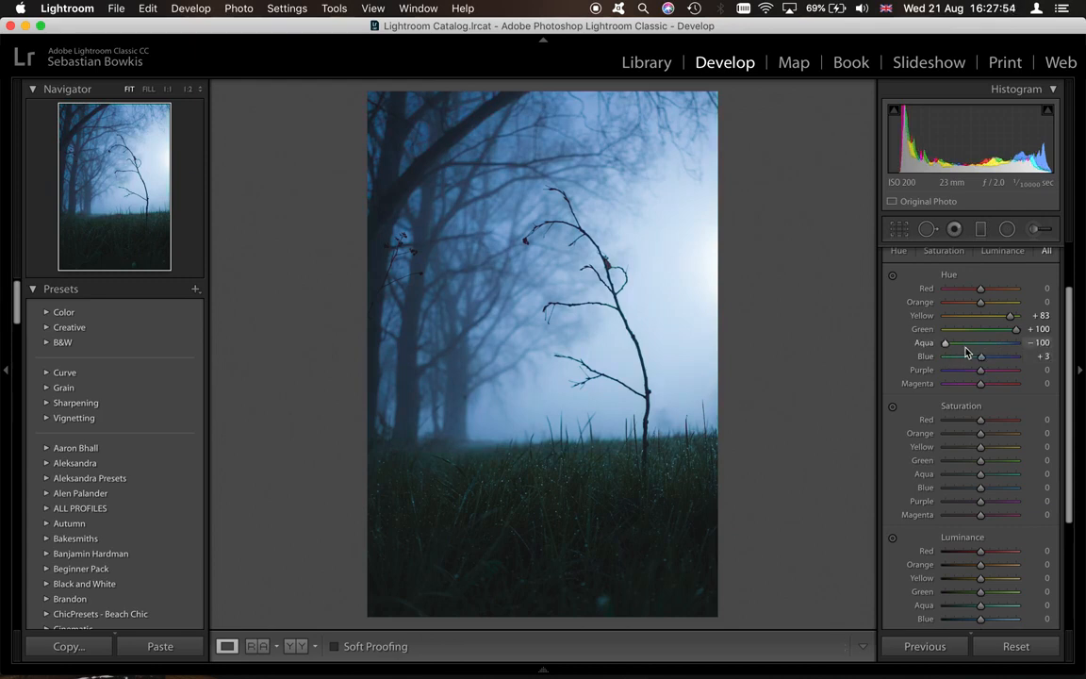
{"action": "double_click", "coordinate": [922, 346]}
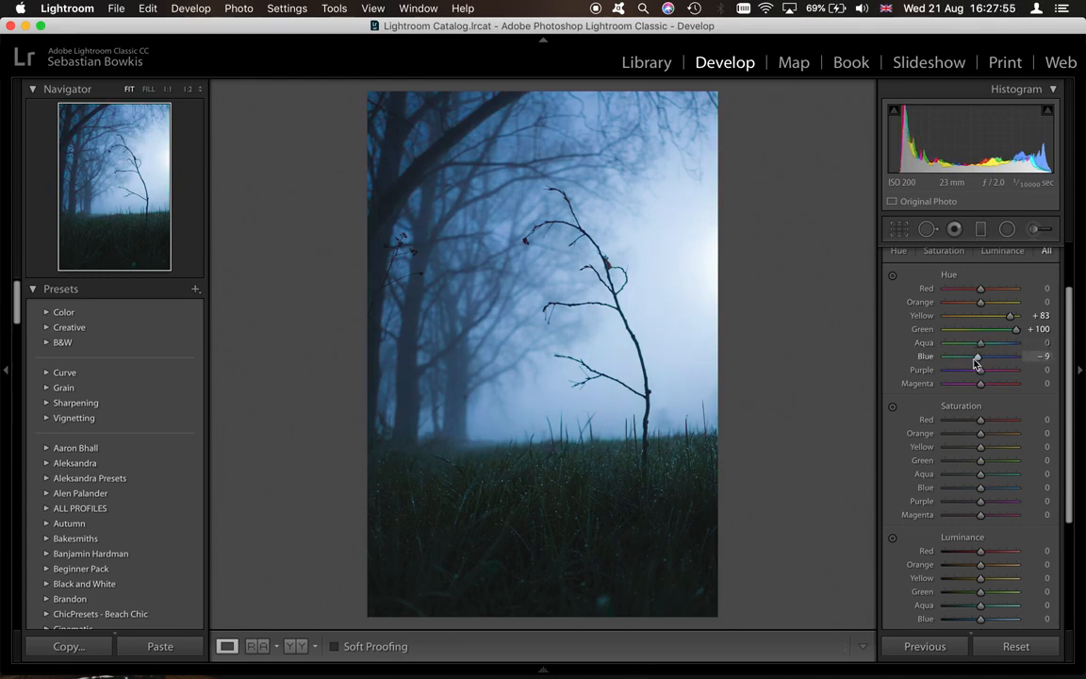
{"action": "left_click_drag", "start_coordinate": [976, 364], "coordinate": [973, 363]}
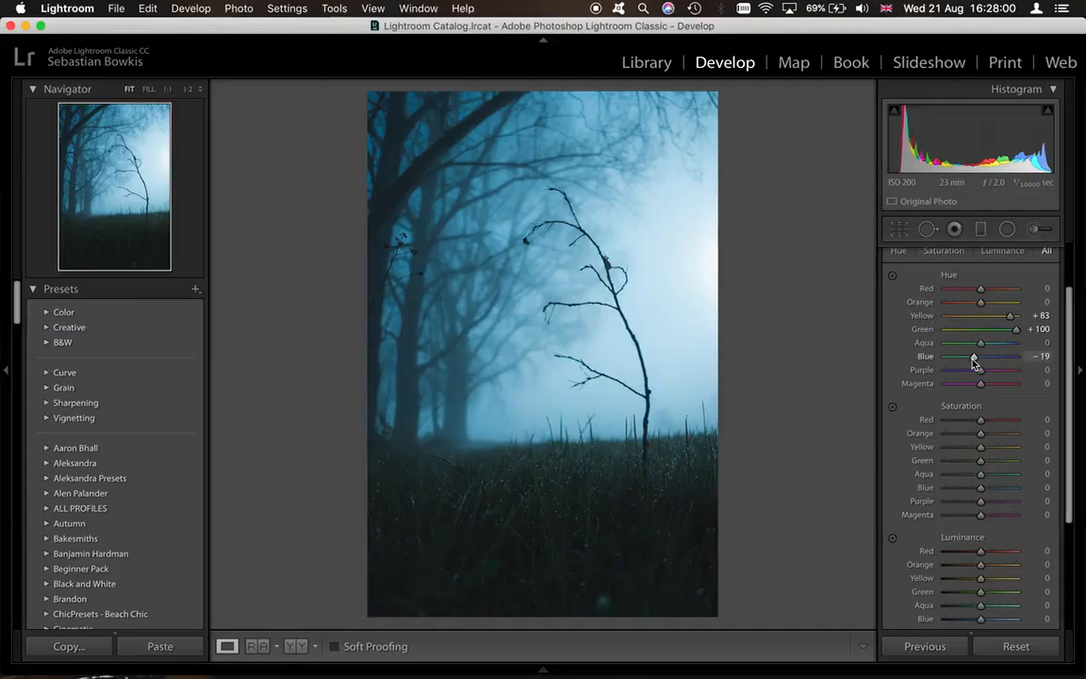
{"action": "left_click_drag", "start_coordinate": [973, 364], "coordinate": [972, 363]}
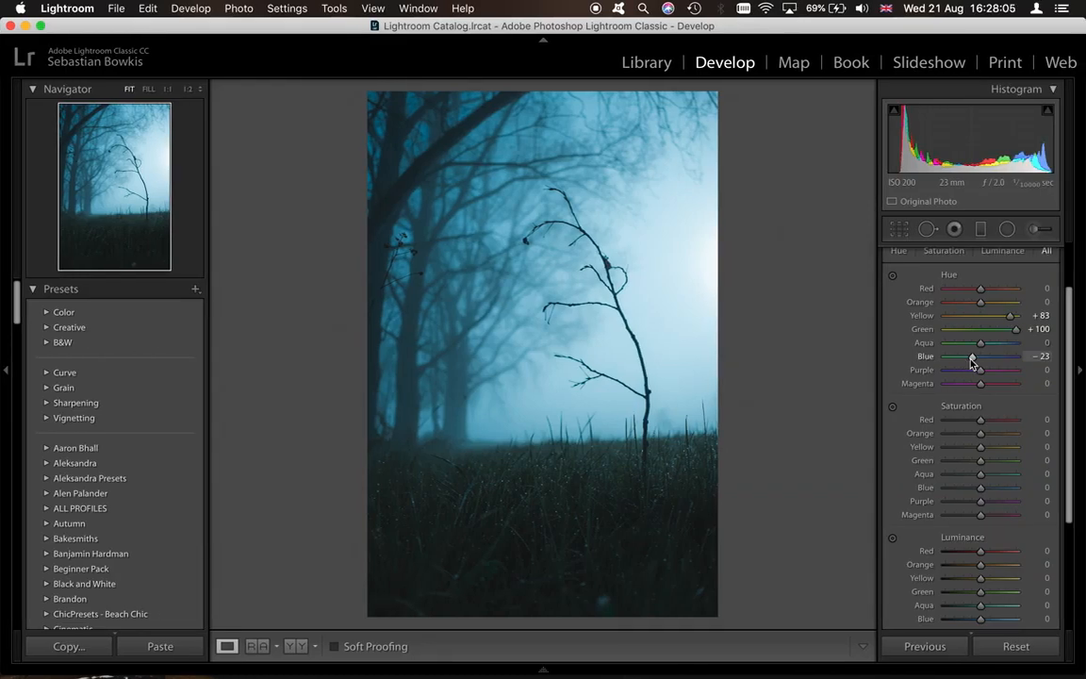
{"action": "left_click_drag", "start_coordinate": [971, 363], "coordinate": [967, 364]}
{"action": "key", "text": "ctrl+Left"}
{"action": "key", "text": "ctrl+Right"}
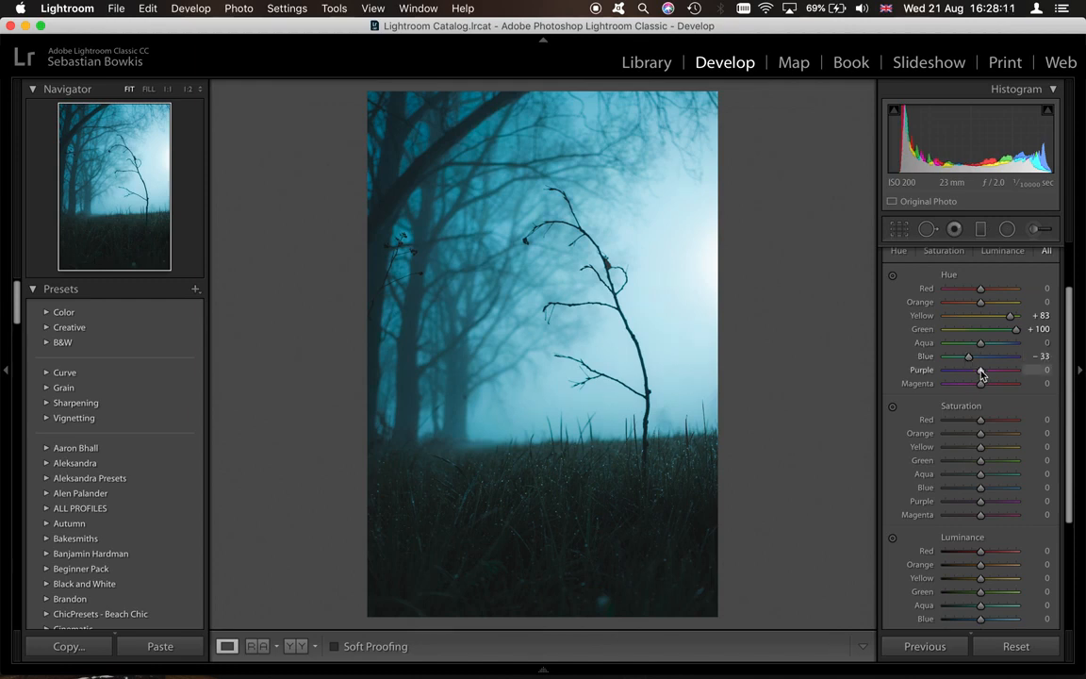
Step: Set the HSL Saturation of Yellow to +25, Green to +52, Aqua to +38 and Blue to -23, checking the Instagram reference in Chrome
{"action": "scroll", "coordinate": [981, 382], "scroll_direction": "down", "scroll_amount": 2}
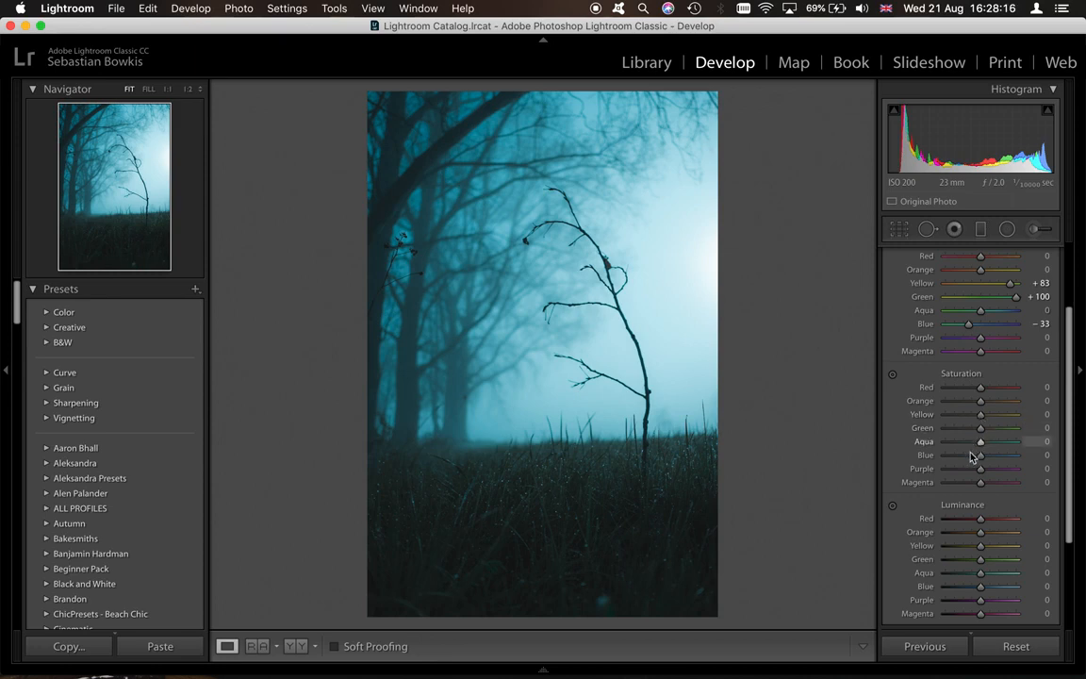
{"action": "left_click_drag", "start_coordinate": [1011, 427], "coordinate": [973, 462]}
{"action": "key", "text": "ctrl+Left"}
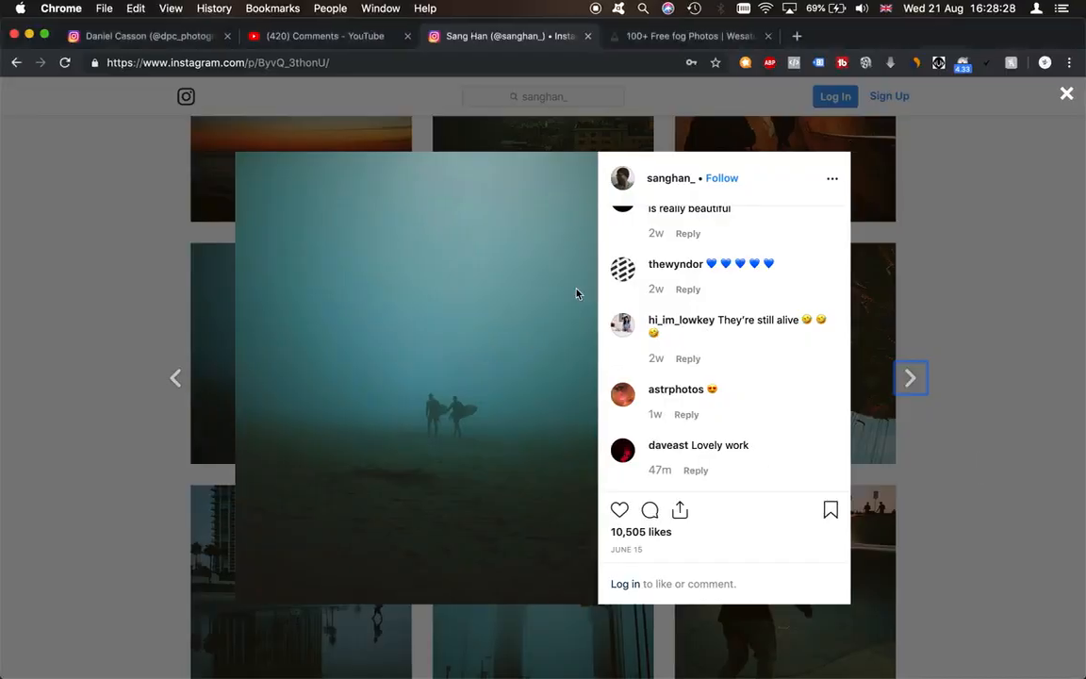
{"action": "key", "text": "ctrl+Right"}
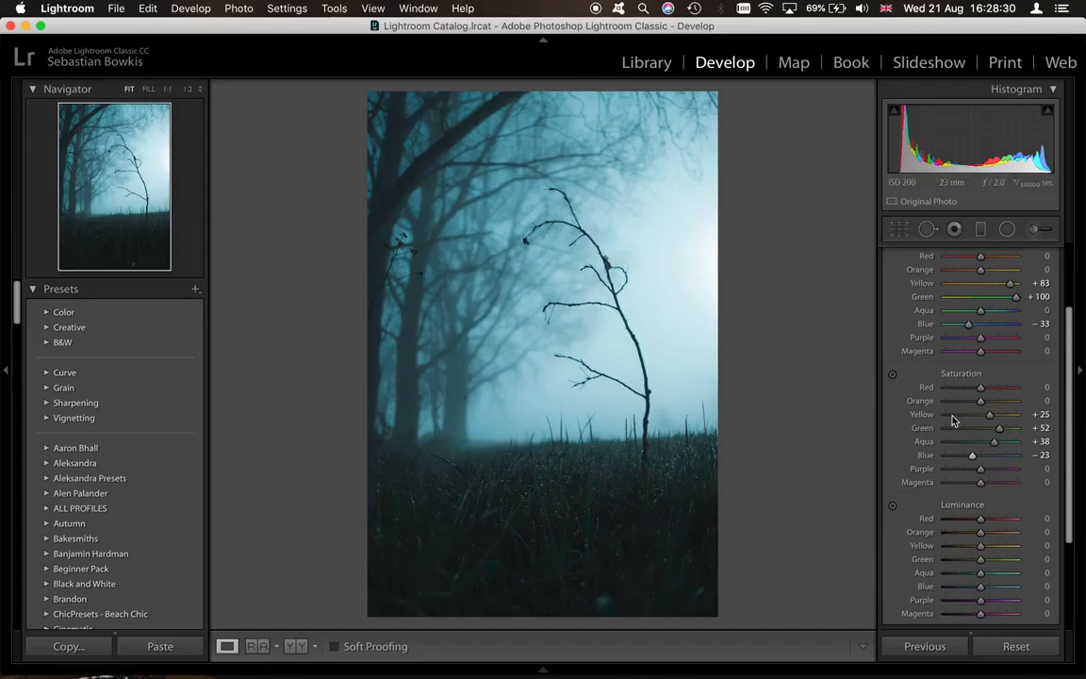
Step: Set Blue Saturation to -30 and Luminance to Red -1, Orange -20, Yellow +66 and Green +40, comparing with the reference in Chrome
{"action": "left_click_drag", "start_coordinate": [972, 455], "coordinate": [1003, 505]}
{"action": "scroll", "coordinate": [971, 462], "scroll_direction": "down", "scroll_amount": 3}
{"action": "left_click", "coordinate": [995, 519]}
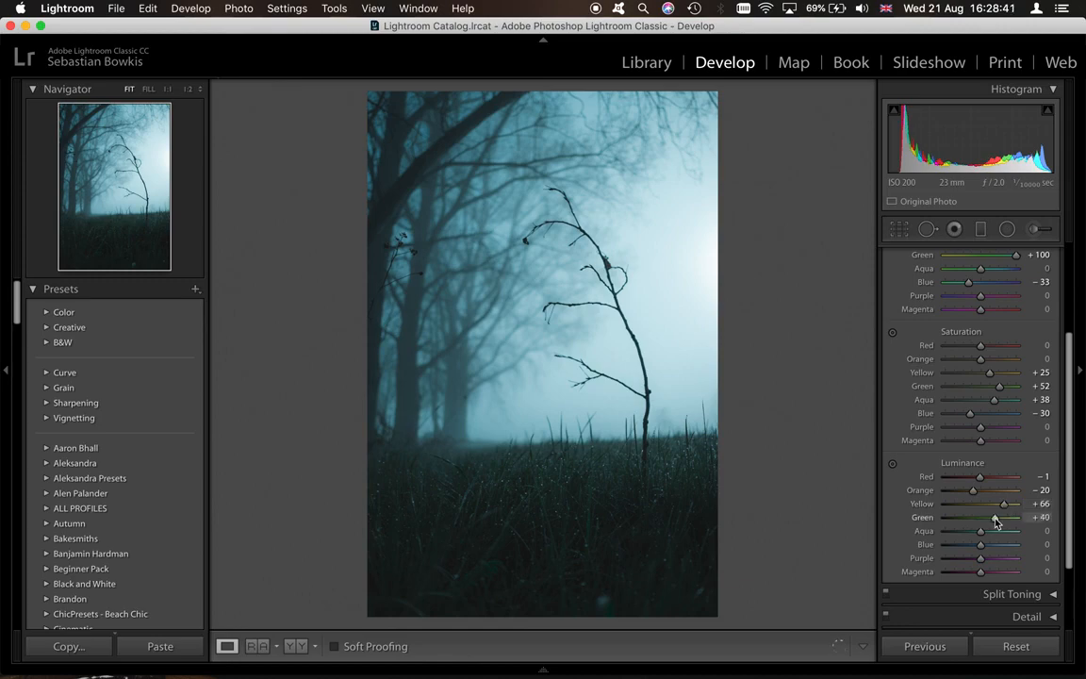
{"action": "key", "text": "ctrl+Left"}
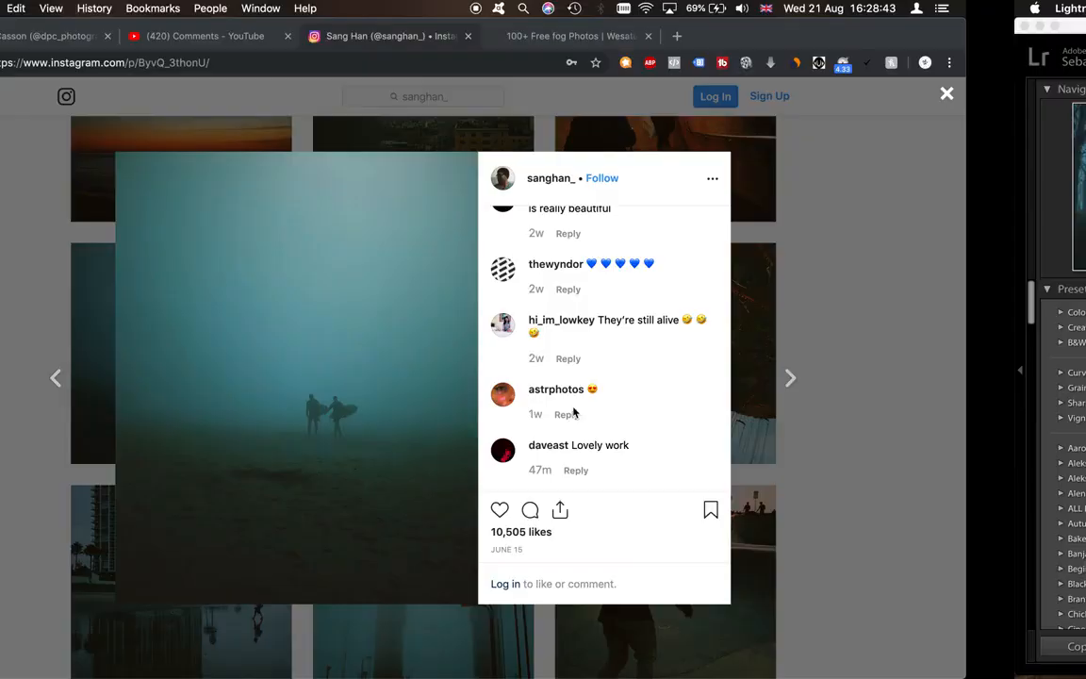
{"action": "key", "text": "ctrl+Right"}
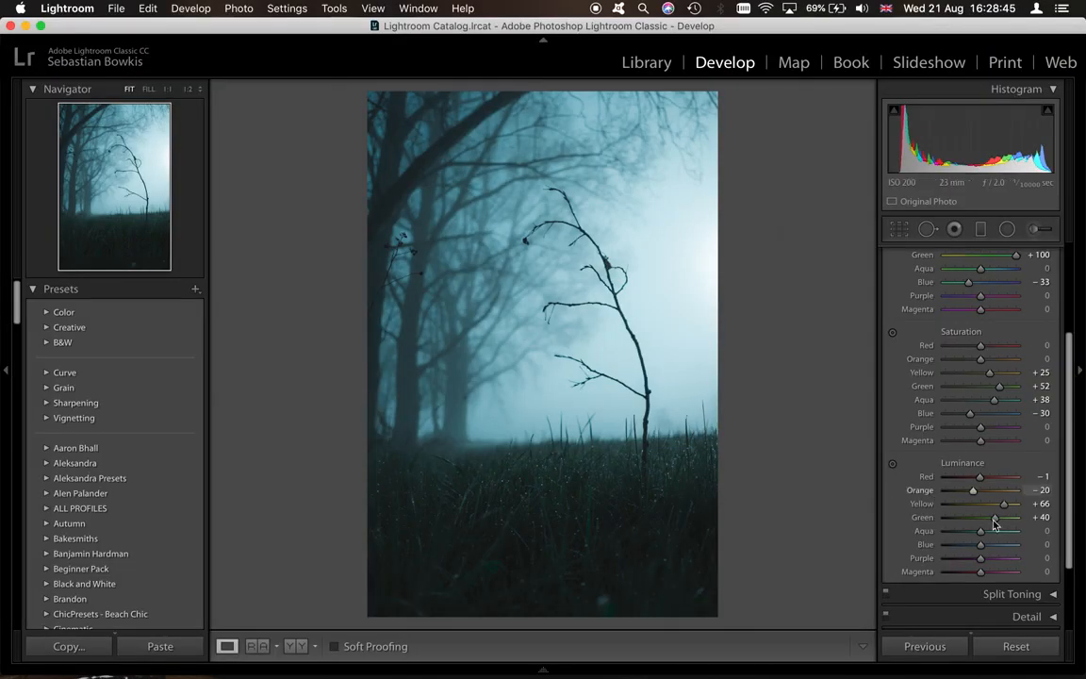
Step: Set Aqua Luminance to -64, Blue Luminance to -22 and Blue Saturation to -41, comparing with the Instagram reference in Chrome
{"action": "mouse_move", "coordinate": [980, 532]}
{"action": "left_mouse_down"}
{"action": "mouse_move", "coordinate": [945, 533]}
{"action": "mouse_move", "coordinate": [968, 549]}
{"action": "left_mouse_up"}
{"action": "key", "text": "ctrl+Left"}
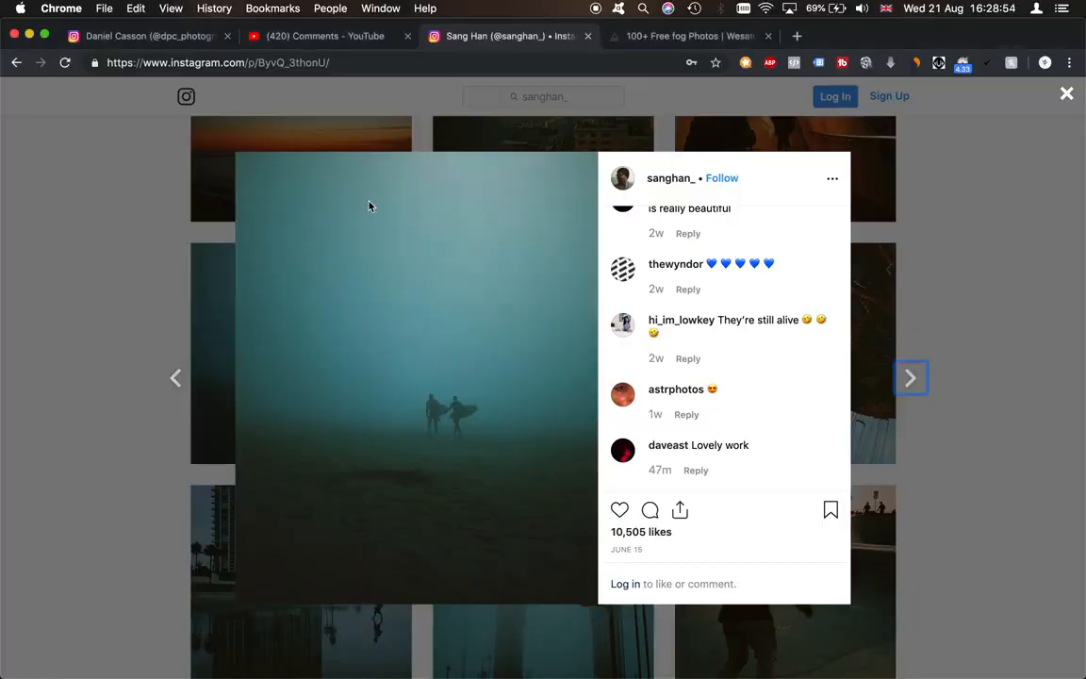
{"action": "key", "text": "ctrl+Right"}
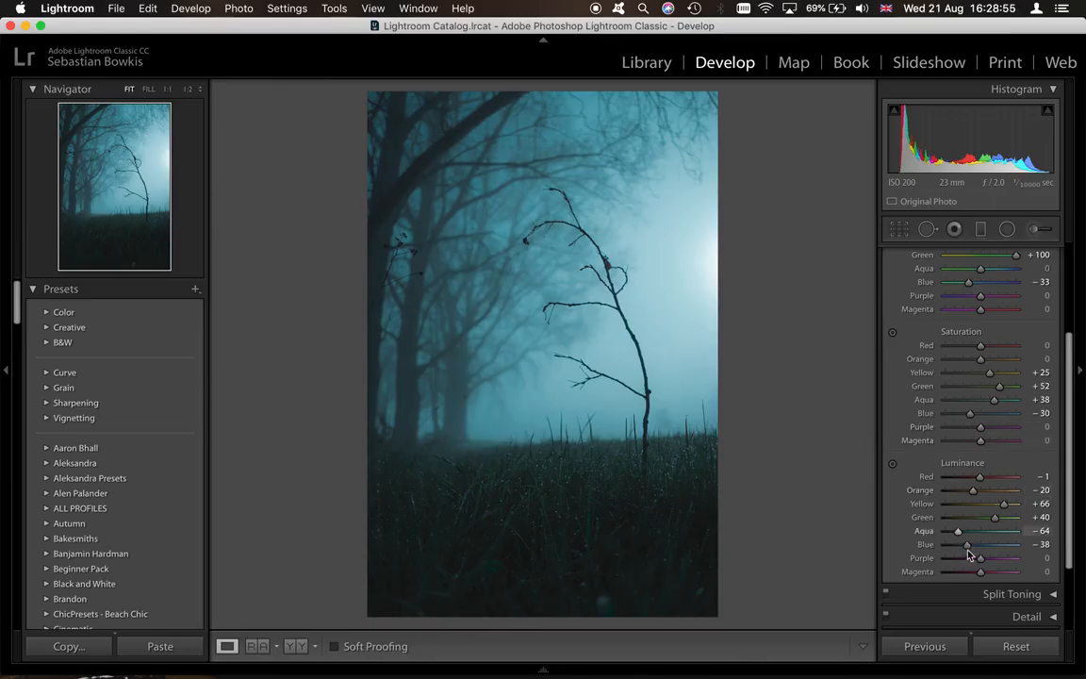
{"action": "left_click_drag", "start_coordinate": [967, 546], "coordinate": [974, 549]}
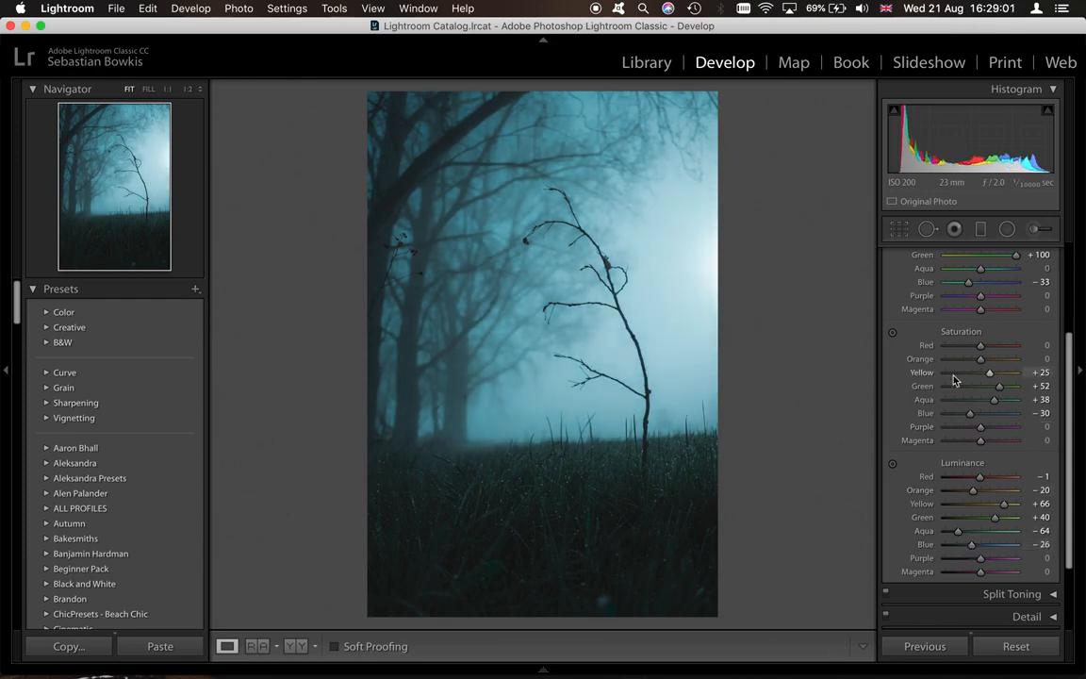
{"action": "left_click_drag", "start_coordinate": [969, 413], "coordinate": [966, 421]}
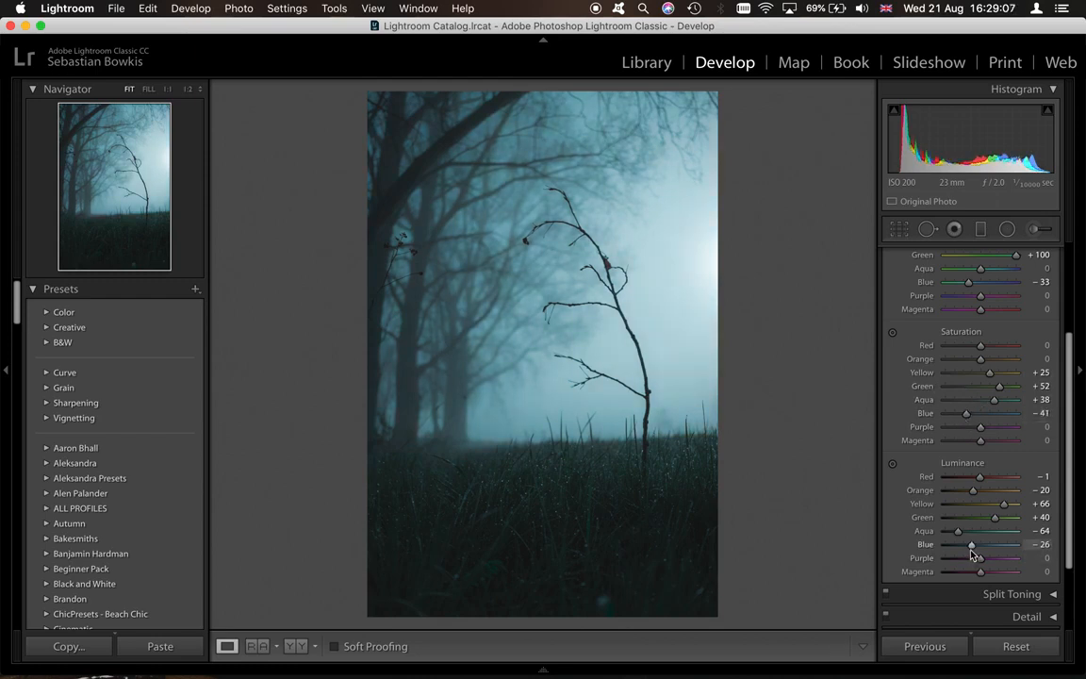
{"action": "left_click_drag", "start_coordinate": [971, 550], "coordinate": [972, 549]}
Step: Switch the HSL adjustments off and back on to examine their effect on the photo
{"action": "scroll", "coordinate": [971, 528], "scroll_direction": "down", "scroll_amount": 1}
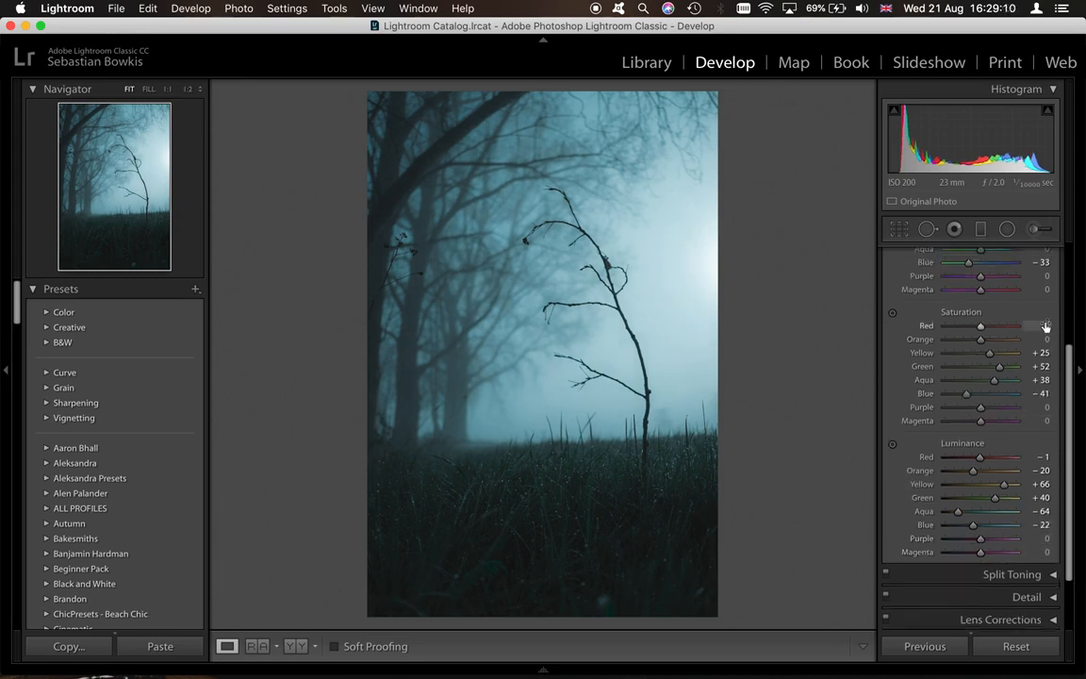
{"action": "scroll", "coordinate": [1044, 323], "scroll_direction": "up", "scroll_amount": 6}
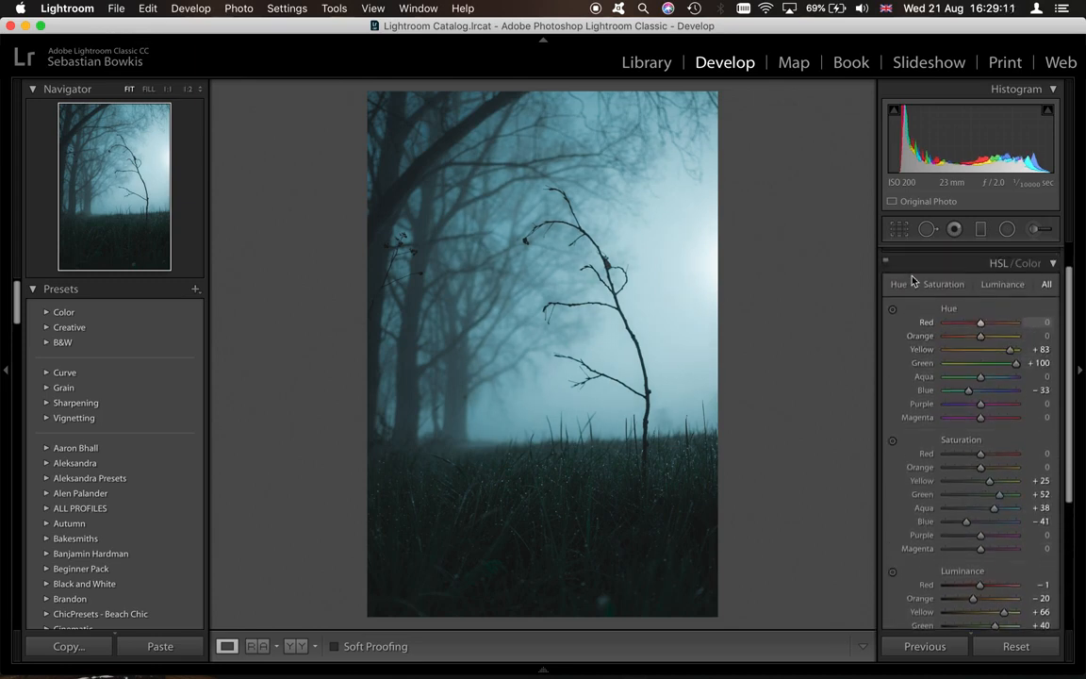
{"action": "left_click", "coordinate": [885, 264]}
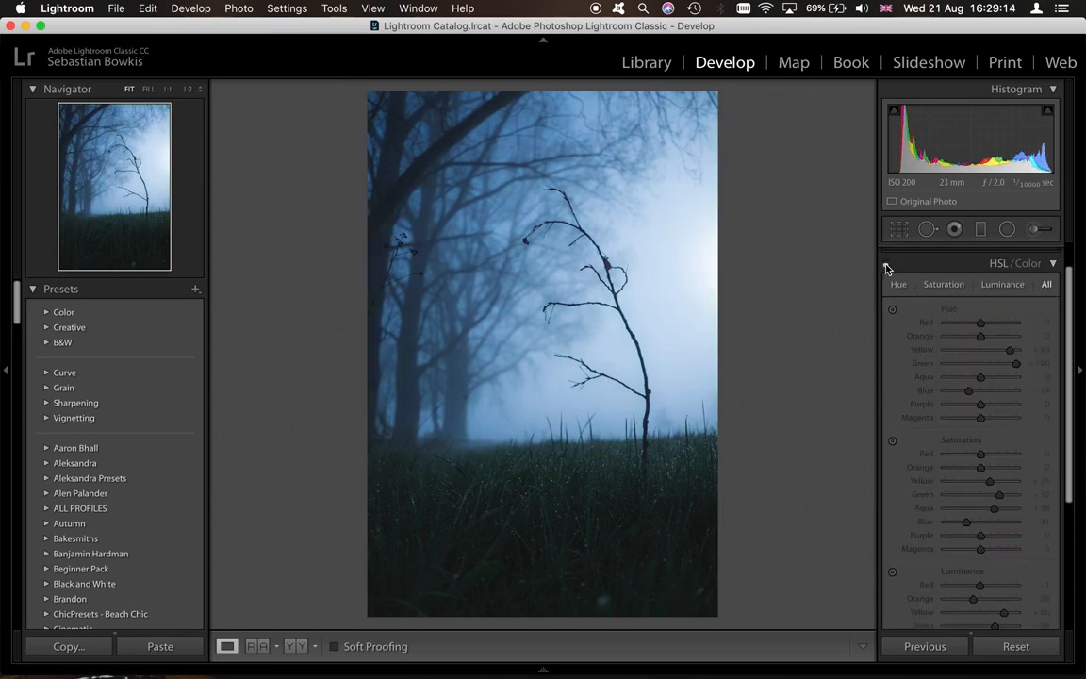
{"action": "left_click", "coordinate": [885, 266]}
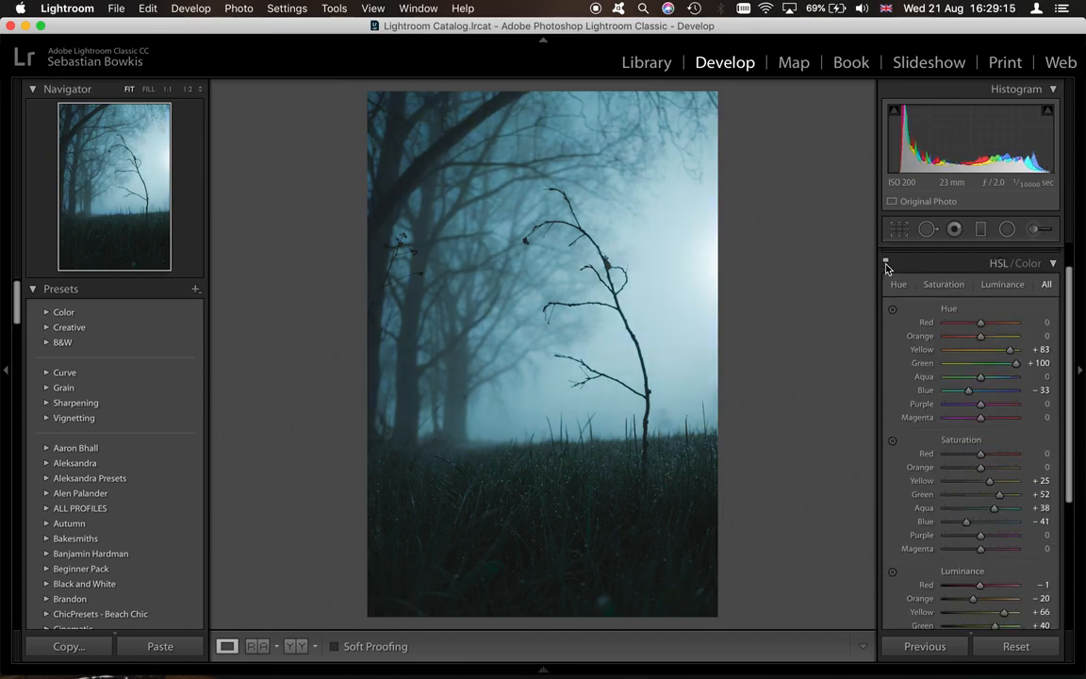
Step: Split-tone the highlights with Hue 112 and Saturation 7 and the shadows with Hue 56 and Saturation 11, checking the reference in Chrome
{"action": "left_click", "coordinate": [1053, 264]}
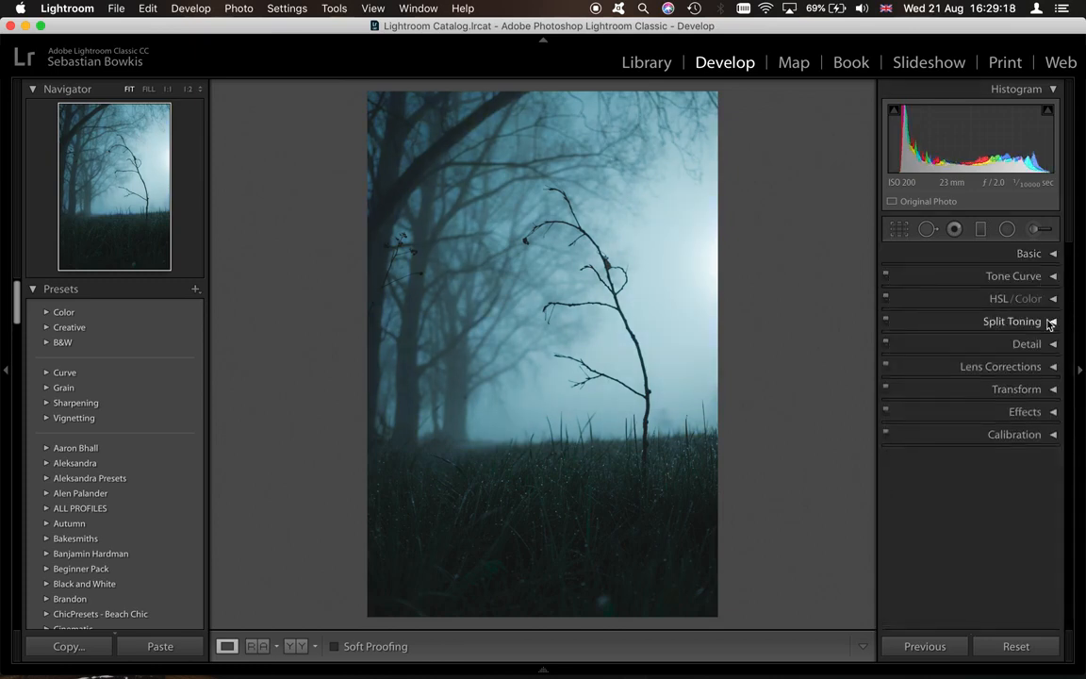
{"action": "left_click", "coordinate": [1049, 323]}
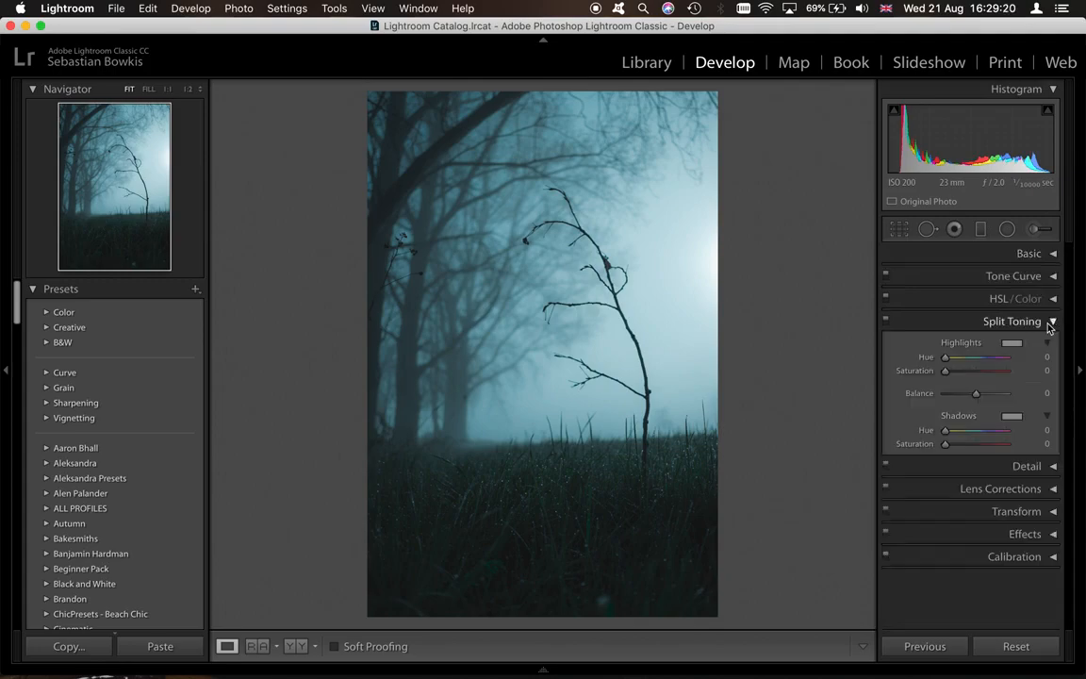
{"action": "key", "text": "super+Tab"}
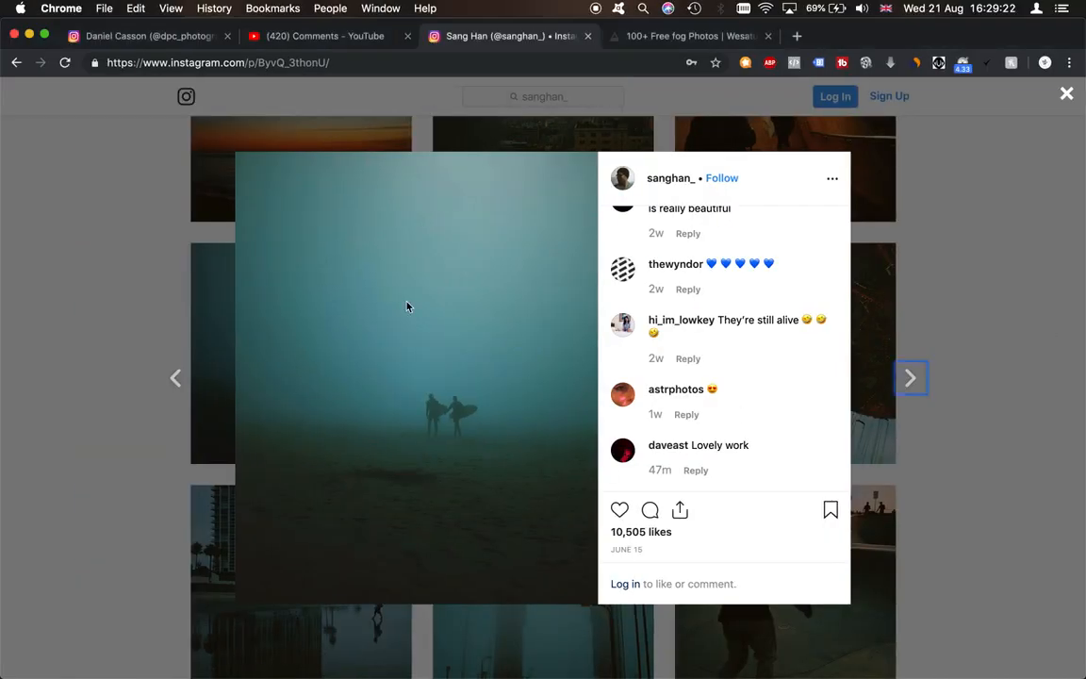
{"action": "key", "text": "super+Tab"}
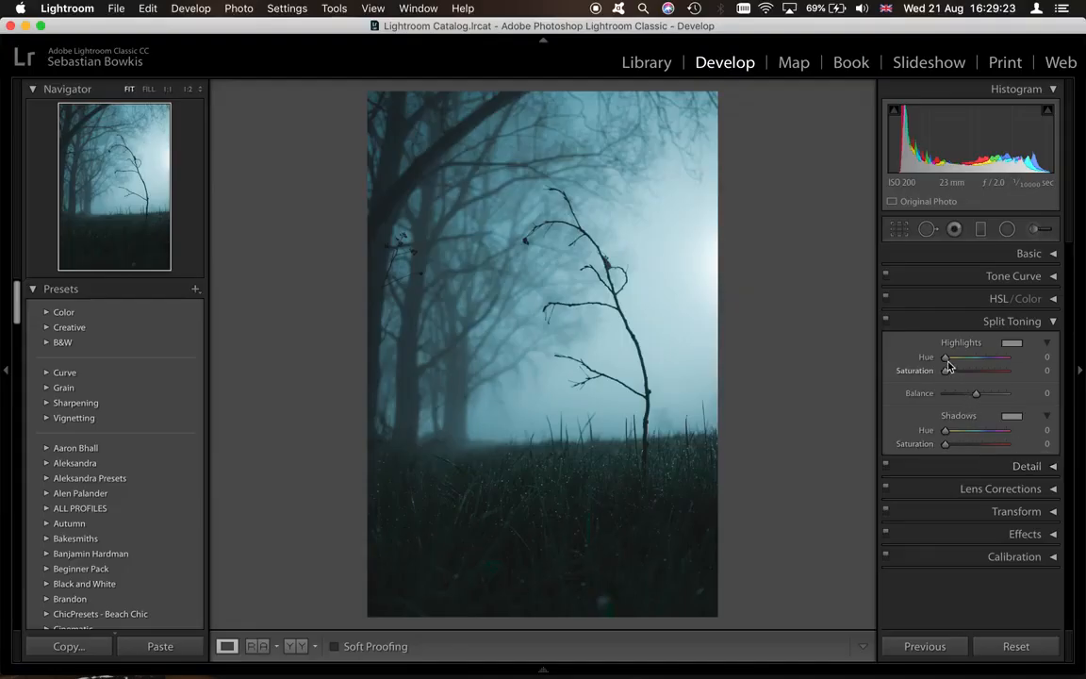
{"action": "left_click_drag", "start_coordinate": [945, 357], "coordinate": [963, 366]}
{"action": "left_click_drag", "start_coordinate": [948, 374], "coordinate": [949, 373]}
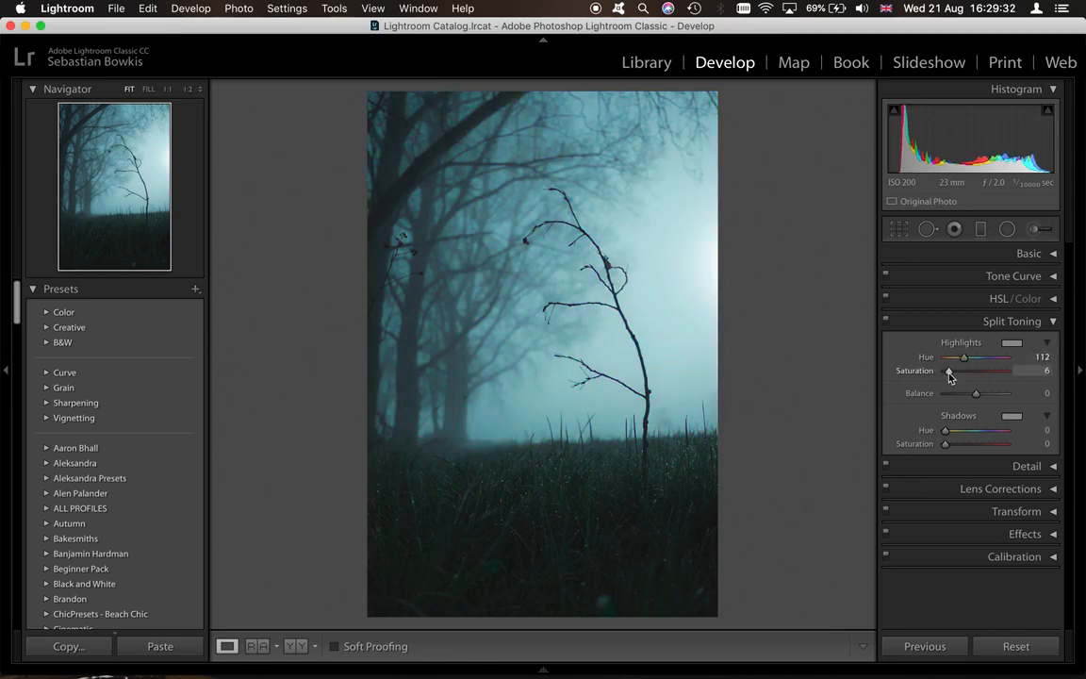
{"action": "left_click_drag", "start_coordinate": [944, 430], "coordinate": [953, 450]}
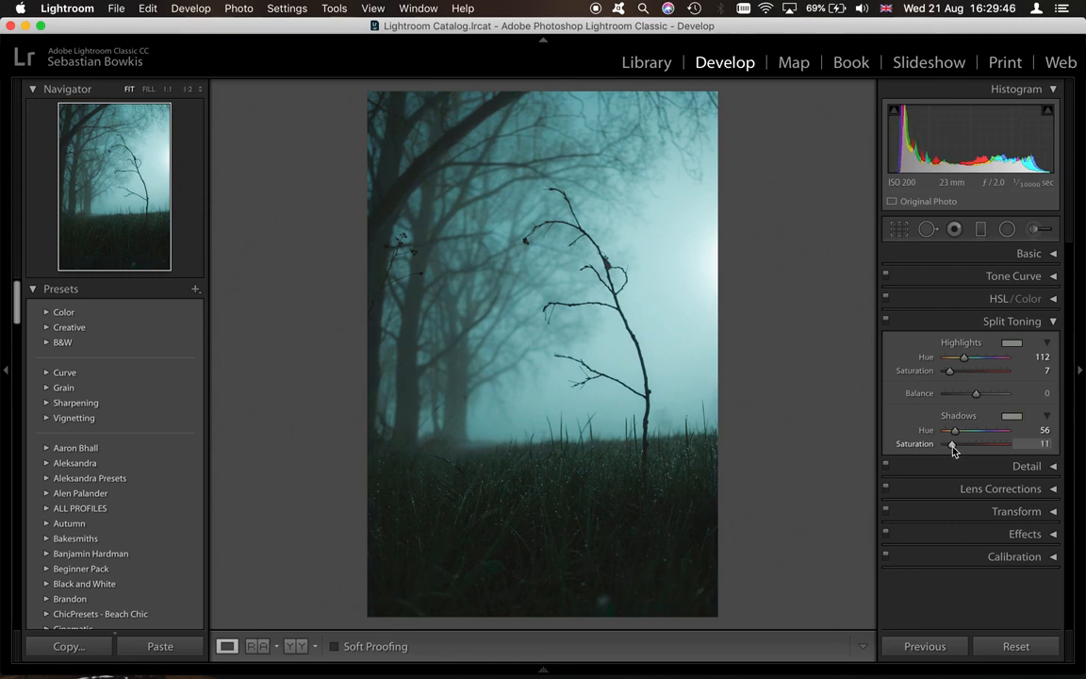
{"action": "left_click", "coordinate": [1041, 322]}
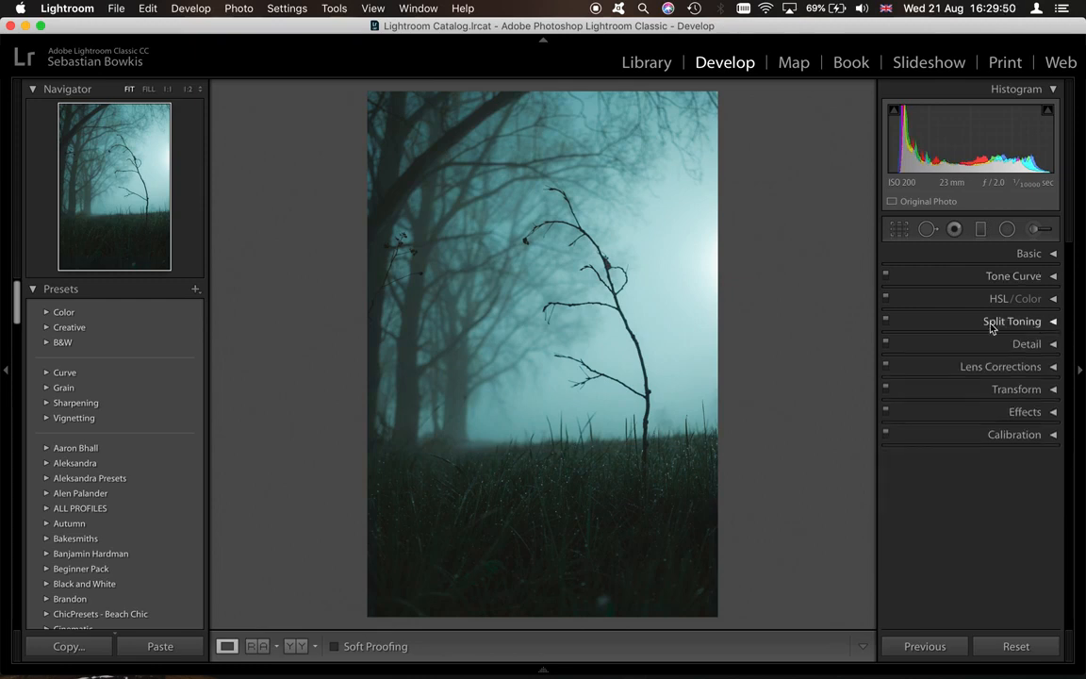
Step: Compare the photo before and after editing, and check the edit against the Instagram reference in Chrome
{"action": "key", "text": "backslash"}
{"action": "key", "text": "backslash"}
{"action": "key", "text": "backslash"}
{"action": "key", "text": "backslash"}
{"action": "key", "text": "ctrl+Left"}
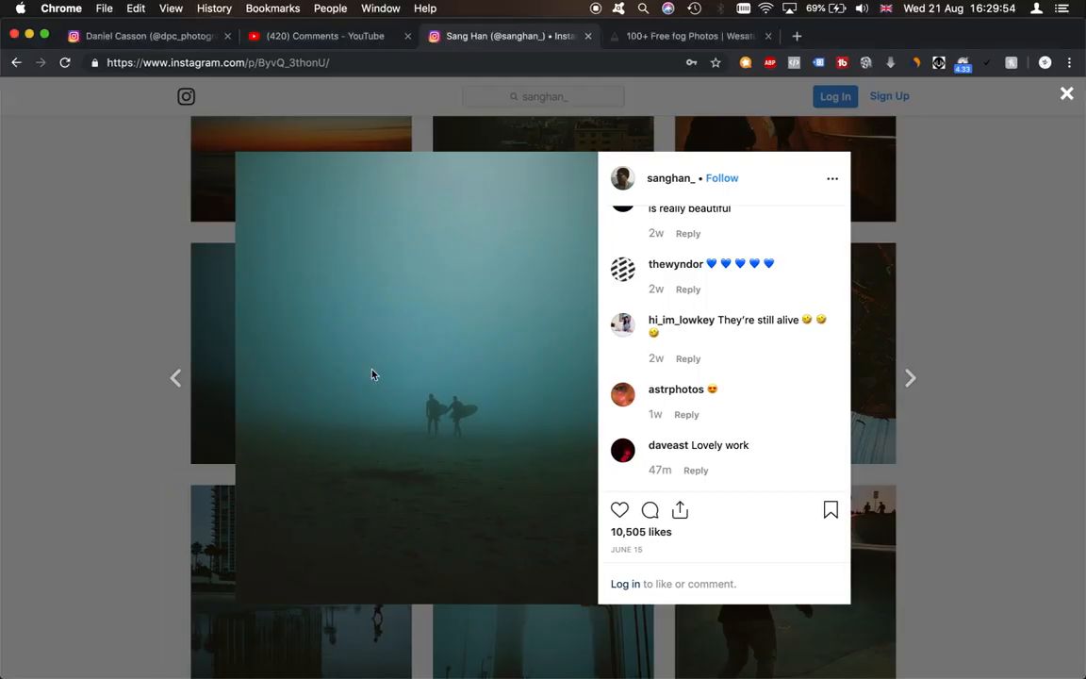
{"action": "key", "text": "ctrl+Right"}
{"action": "key", "text": "ctrl+Left"}
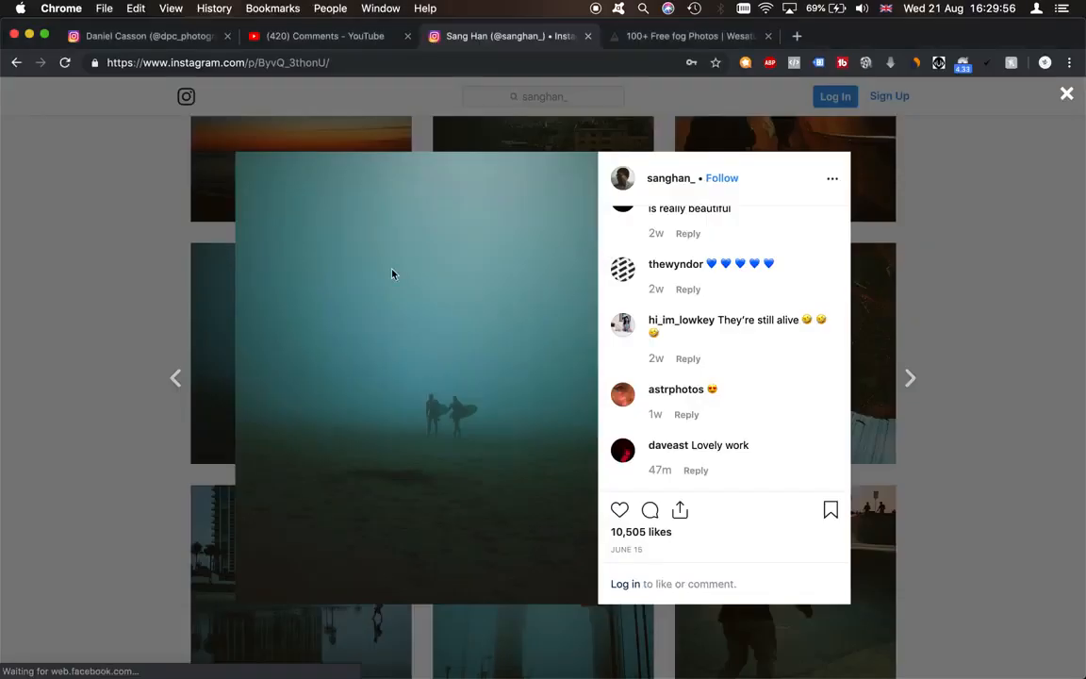
{"action": "key", "text": "ctrl+Right"}
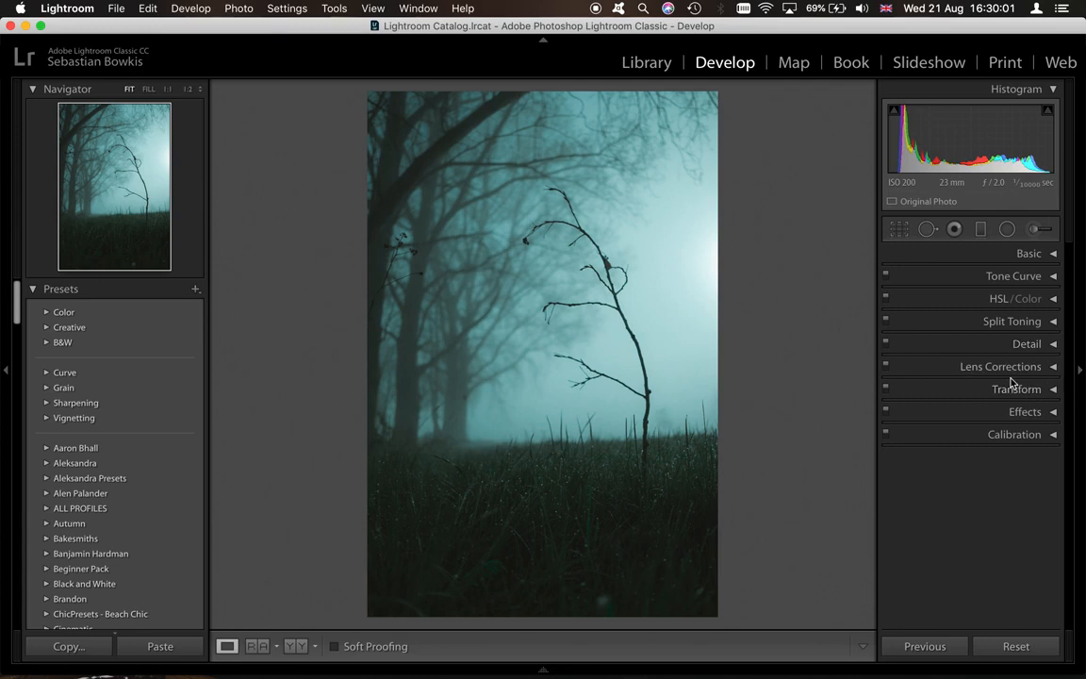
Step: Add grain to the photo with an Amount of 55 in the Effects adjustments
{"action": "left_click", "coordinate": [1046, 413]}
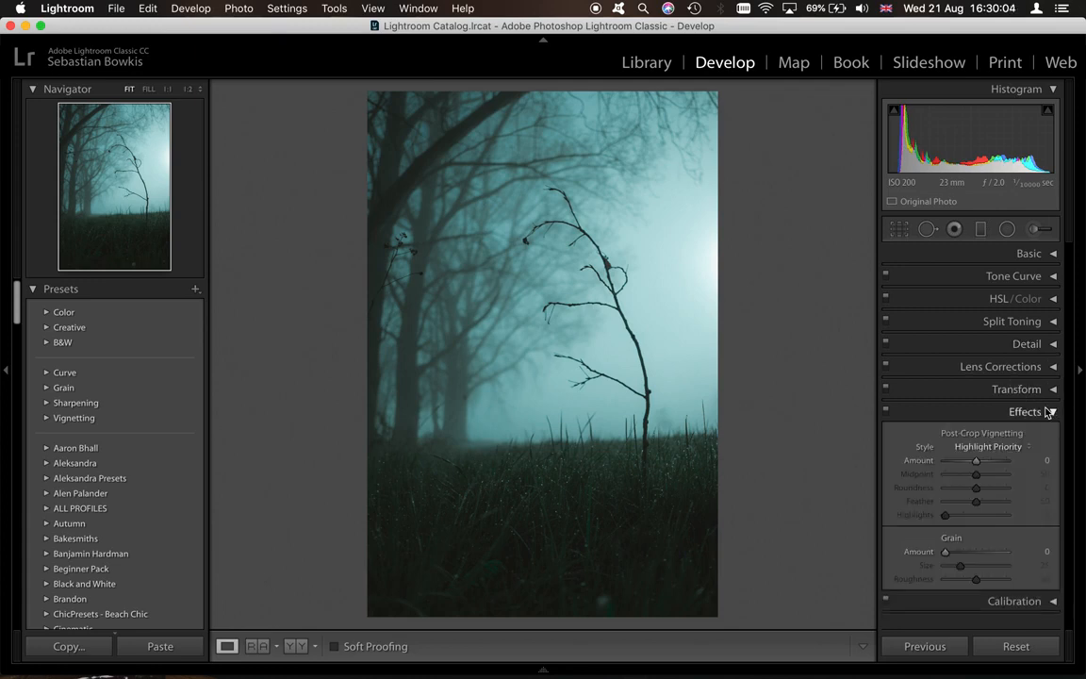
{"action": "left_click", "coordinate": [979, 554]}
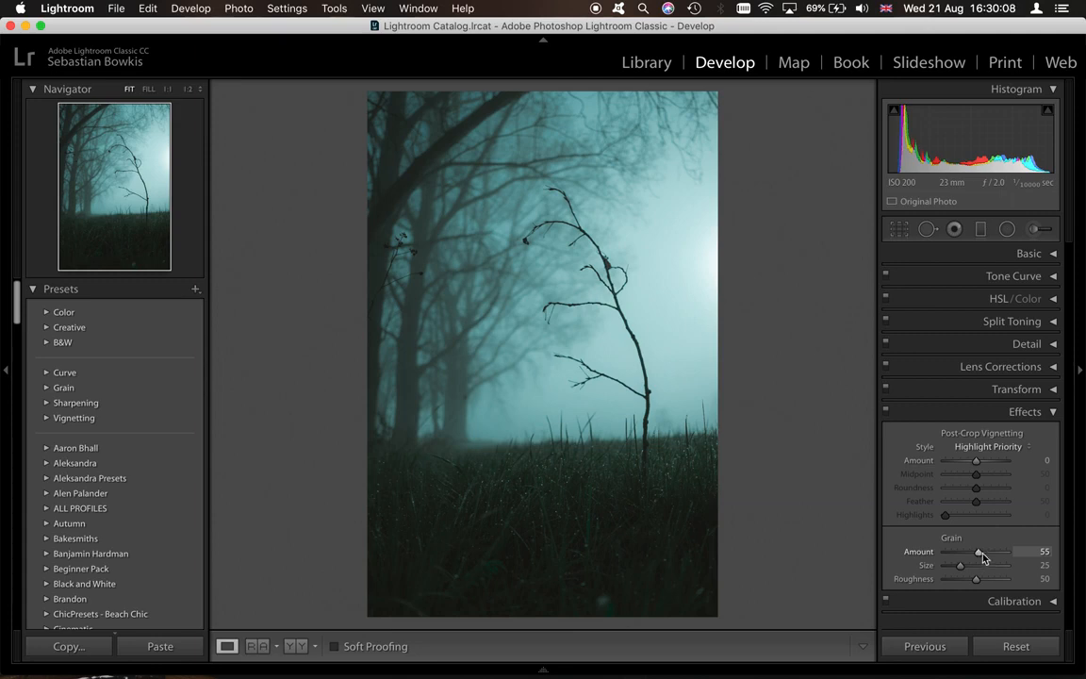
Step: Raise the grain Amount to 72 and adjust the grain Size in the Effects adjustments
{"action": "left_click_drag", "start_coordinate": [983, 556], "coordinate": [991, 557]}
{"action": "left_click_drag", "start_coordinate": [985, 557], "coordinate": [983, 557]}
{"action": "left_click", "coordinate": [990, 554]}
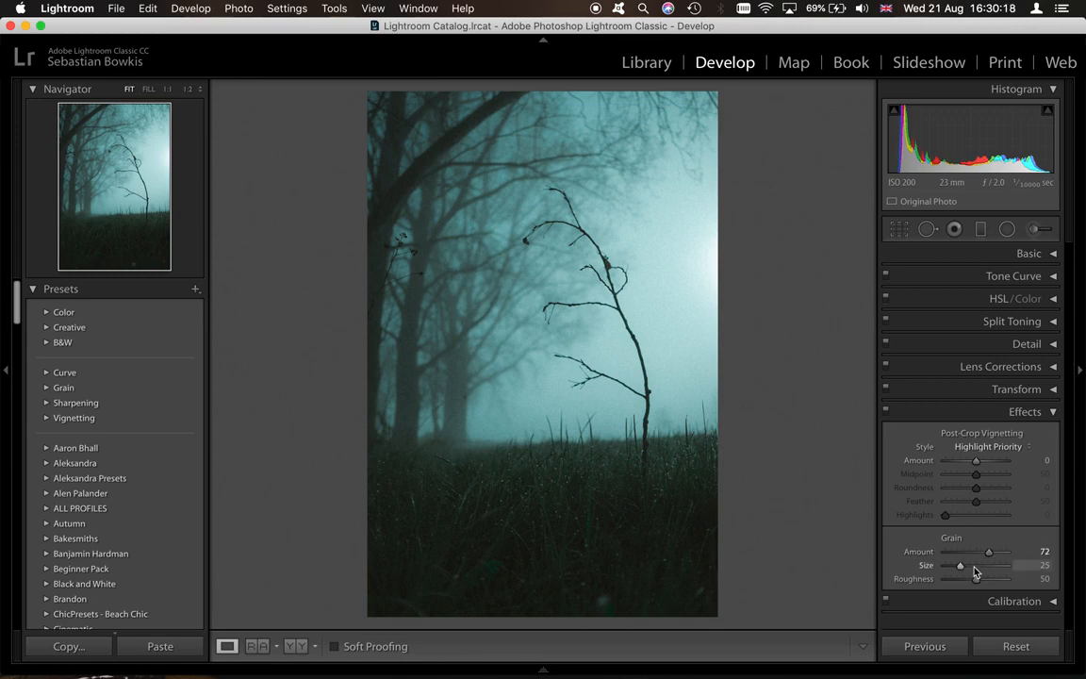
{"action": "left_click_drag", "start_coordinate": [973, 565], "coordinate": [966, 567]}
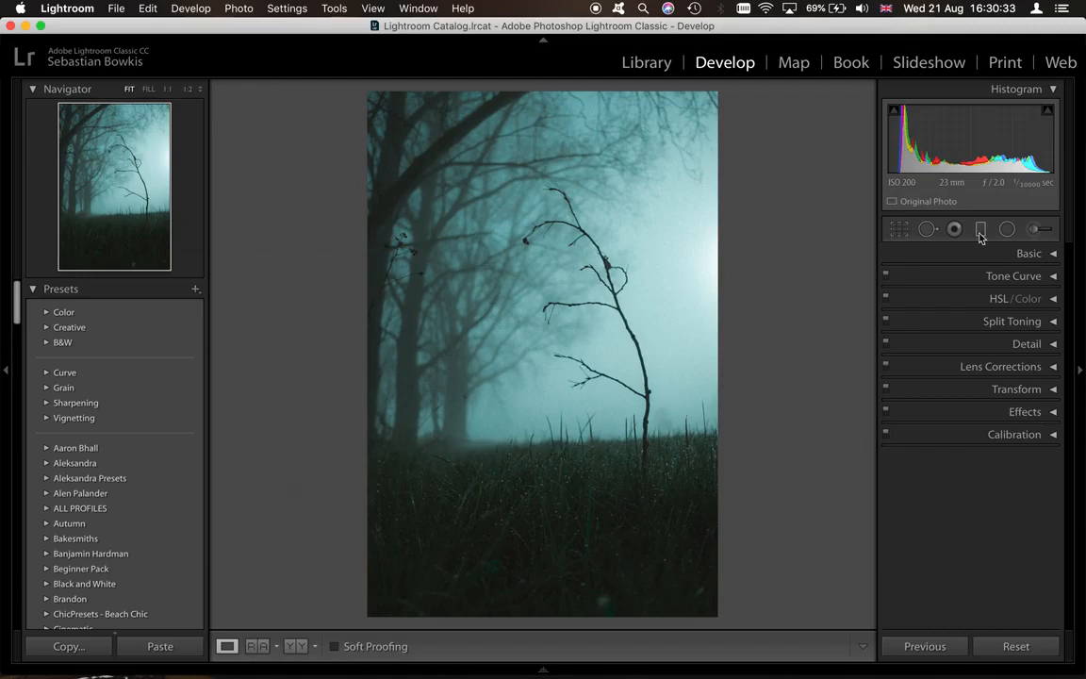
Step: Add a graduated filter upward from the photo's bottom edge over the grass, with Temp reset to 0 and Exposure at -1.65
{"action": "left_click", "coordinate": [980, 234]}
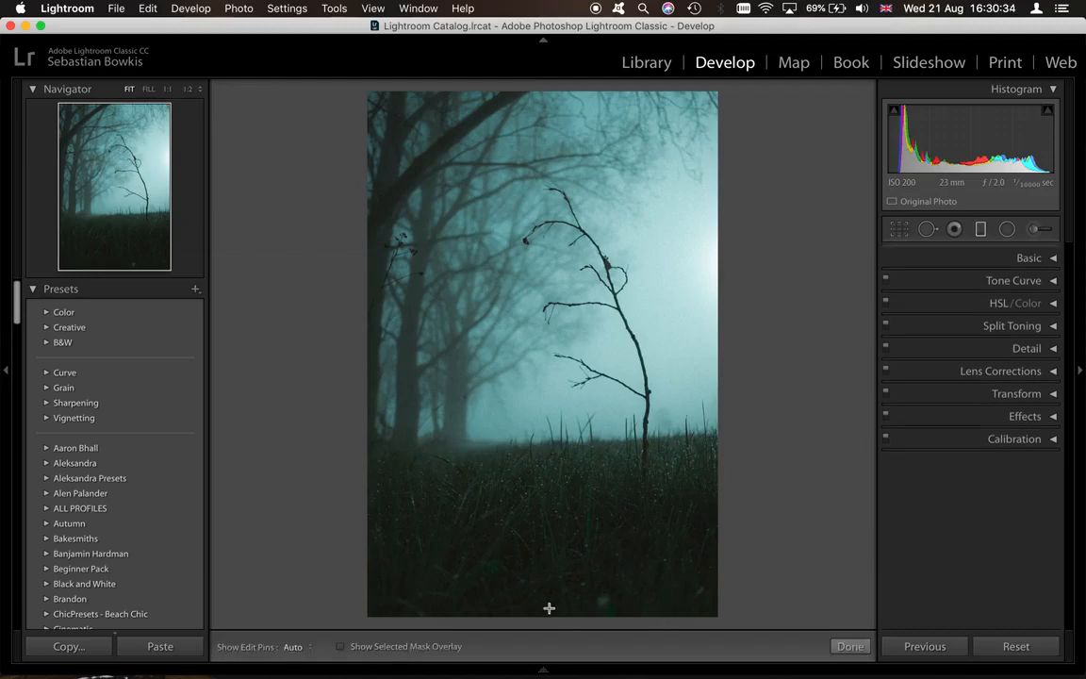
{"action": "left_click_drag", "start_coordinate": [543, 606], "coordinate": [540, 501]}
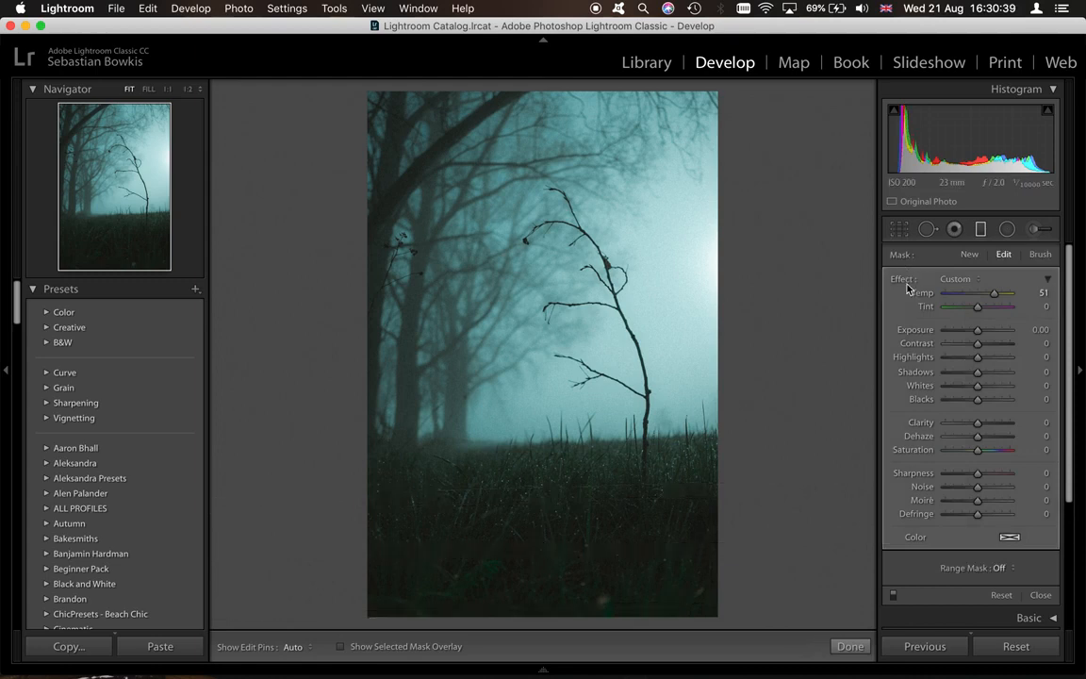
{"action": "double_click", "coordinate": [911, 293]}
{"action": "left_click_drag", "start_coordinate": [977, 330], "coordinate": [966, 335]}
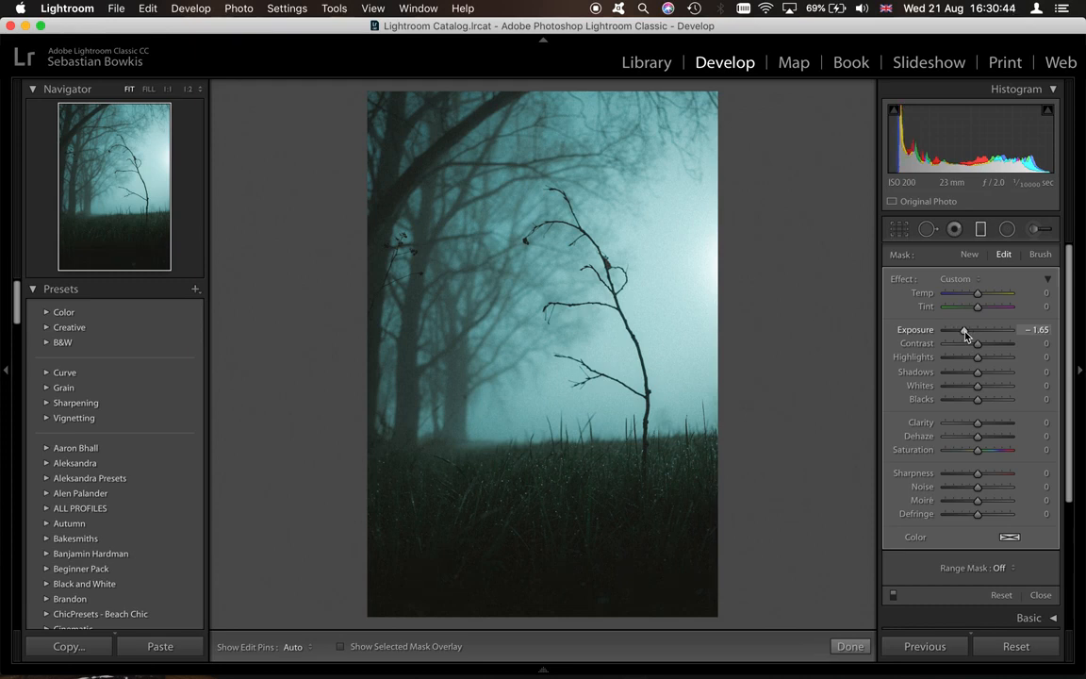
{"action": "key", "text": "super+Tab"}
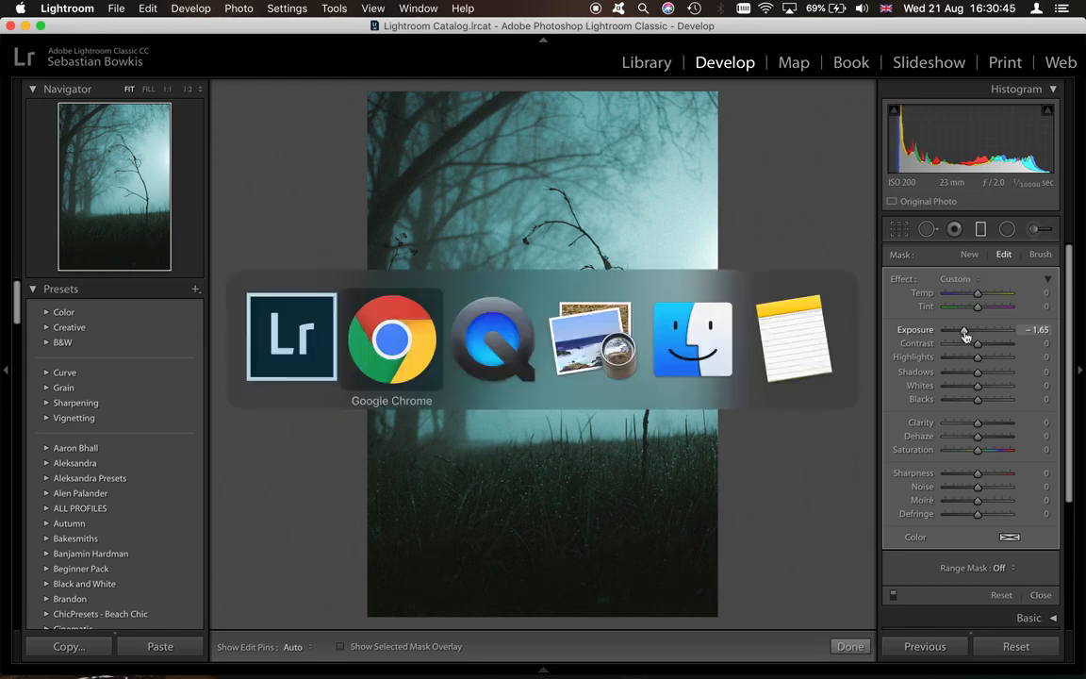
{"action": "key", "text": "super+Tab"}
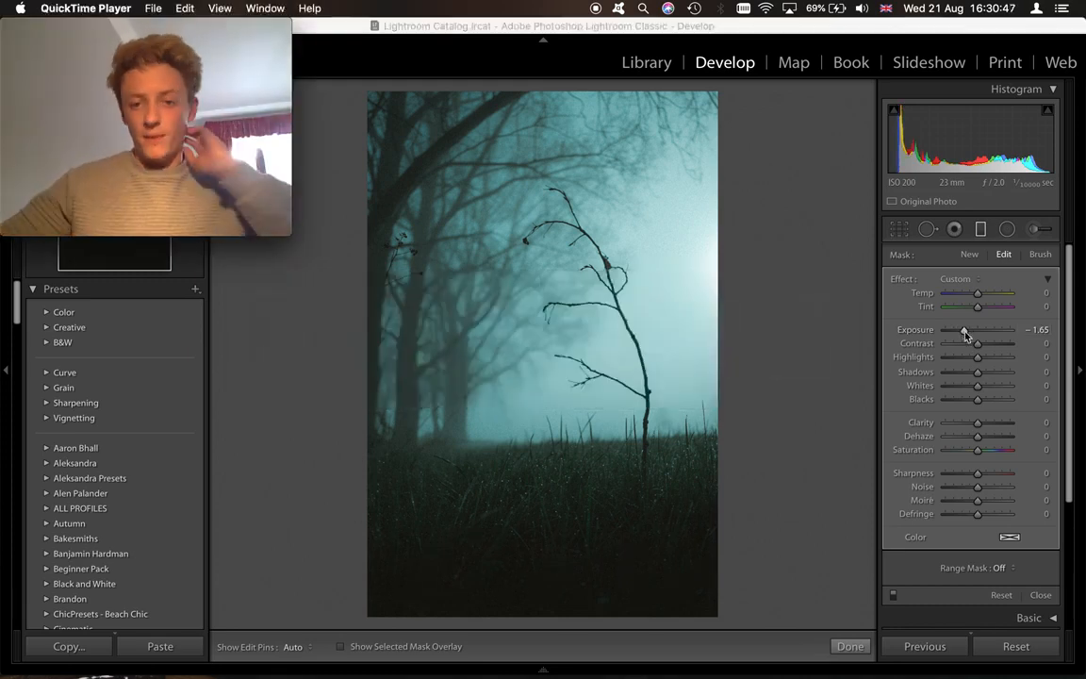